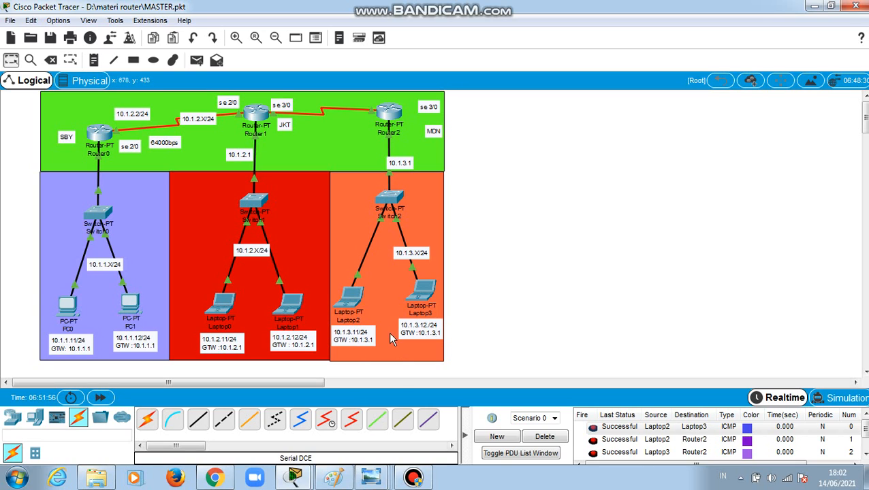
Step: View the reference images of the unconnected devices and of the serial links between the routers in Windows Photo Viewer, and return to Packet Tracer
mouse_move(372, 483)
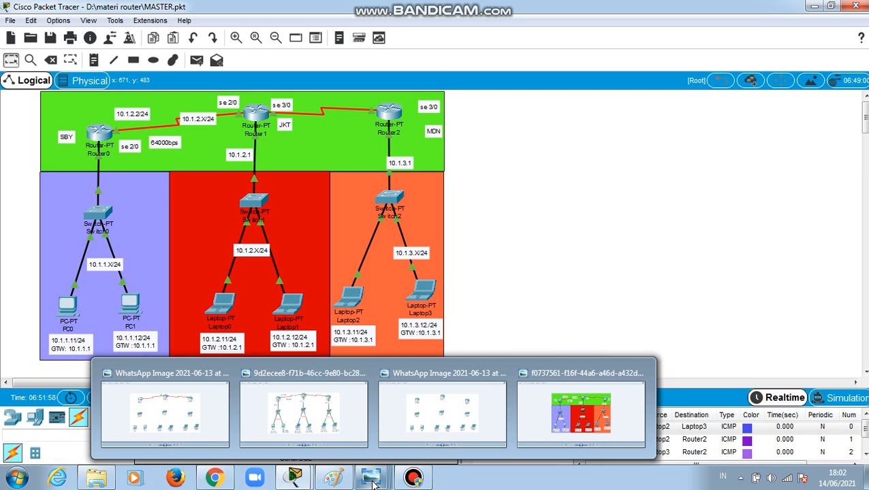
click(422, 415)
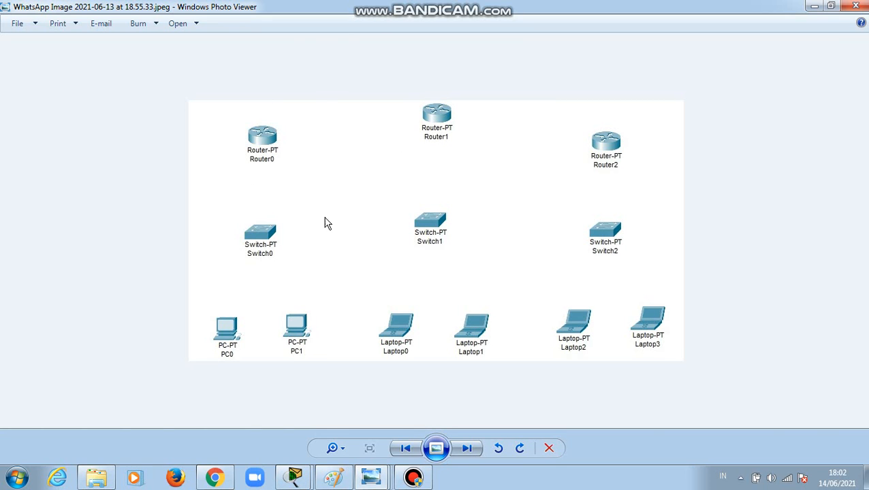
mouse_move(370, 485)
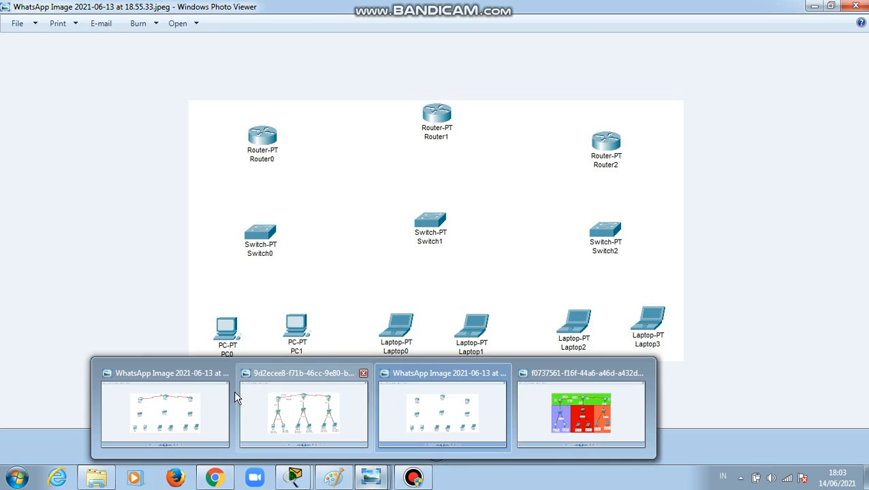
click(207, 405)
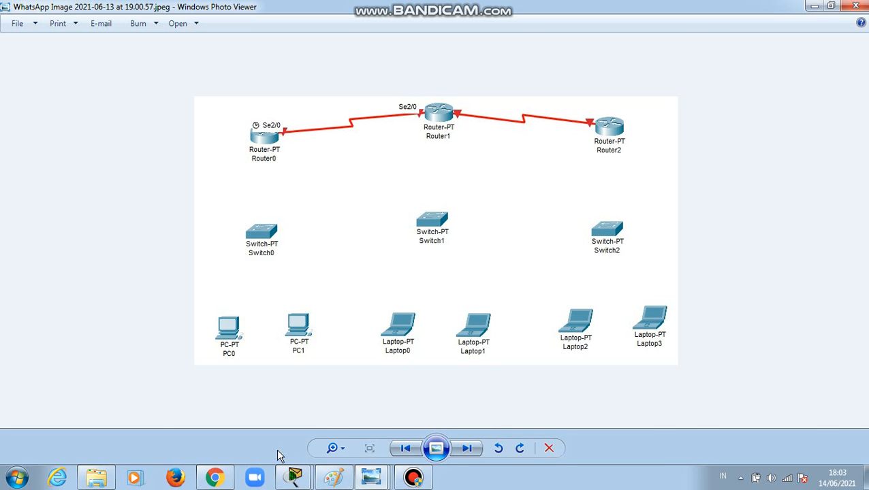
mouse_move(291, 480)
click(238, 428)
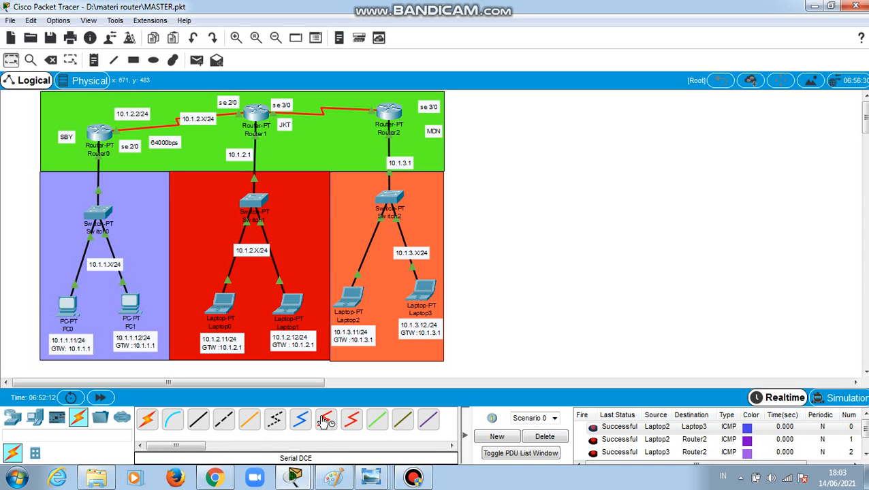
Step: View the reference image of the fully cabled topology with IP address labels in Windows Photo Viewer, and return to Packet Tracer
mouse_move(371, 478)
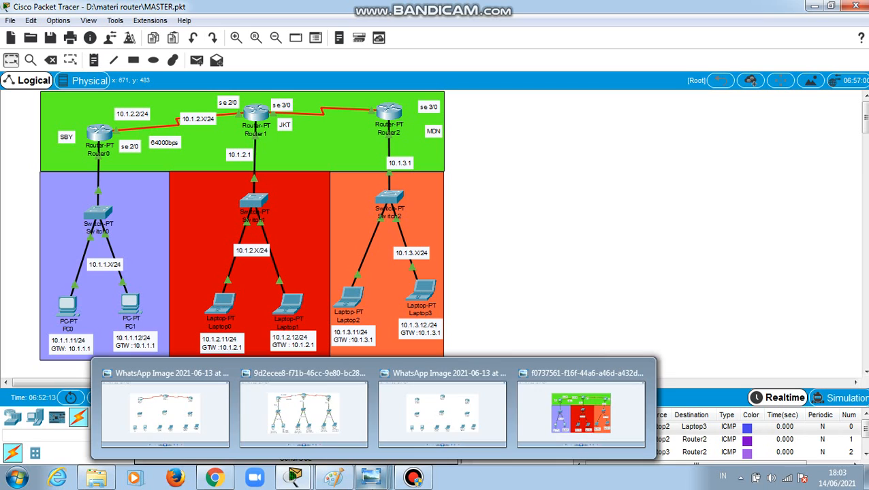
click(337, 410)
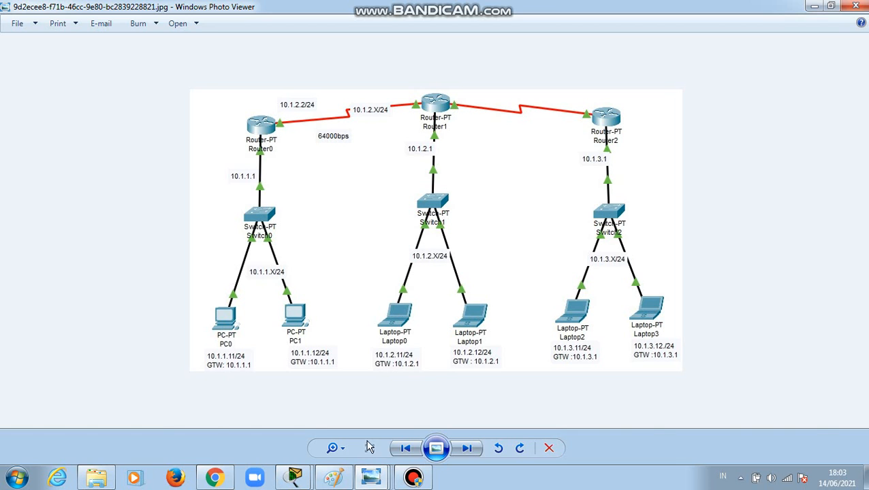
mouse_move(292, 484)
click(228, 413)
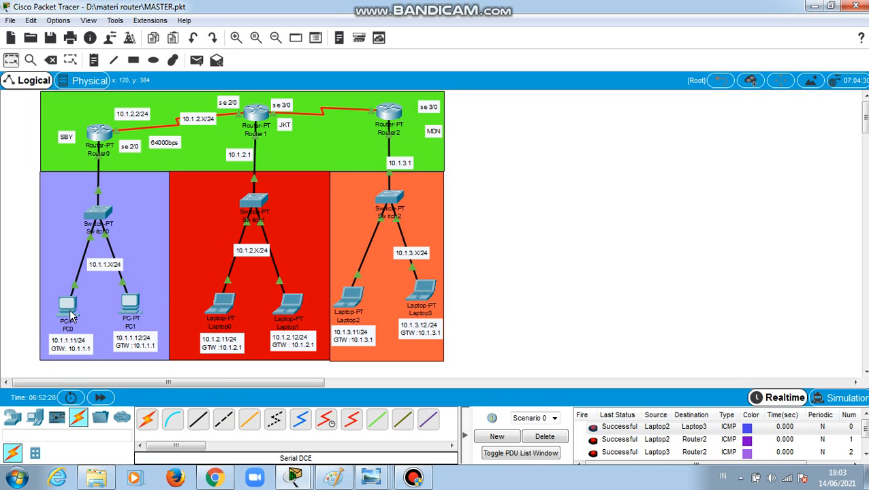
Step: Delete the current scenario to clear its list of simulated PDUs
mouse_move(71, 314)
click(544, 437)
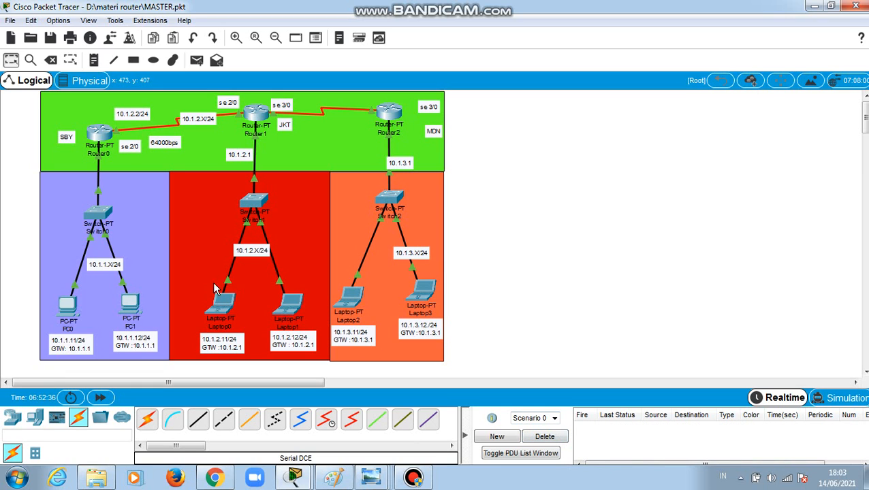
Step: Check PC0's IP address, subnet mask and default gateway, plus its global and FastEthernet0 settings, and close its window
click(66, 310)
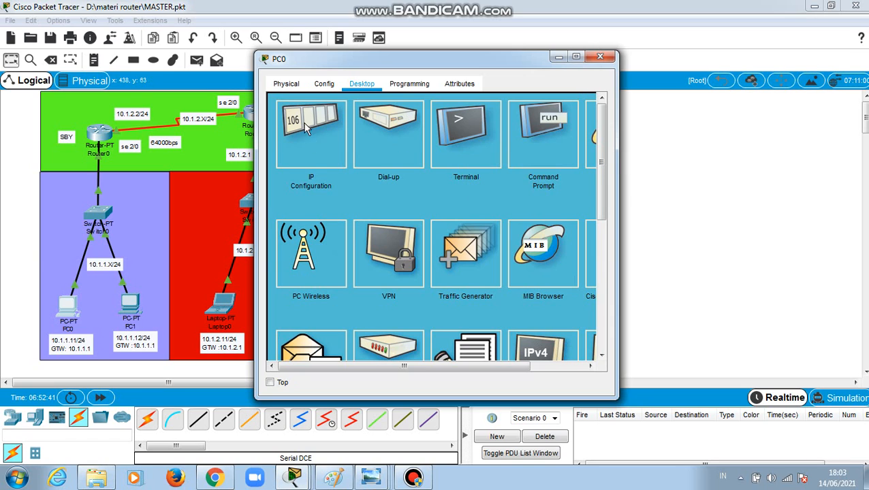
click(314, 150)
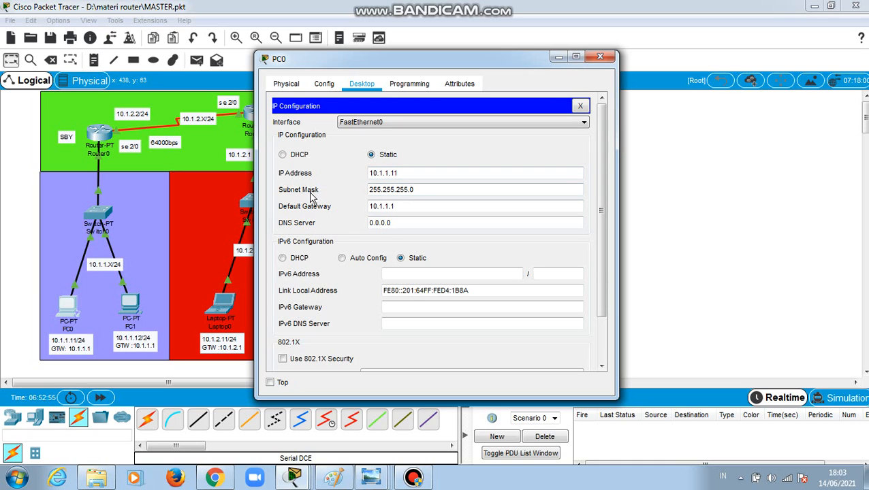
click(391, 189)
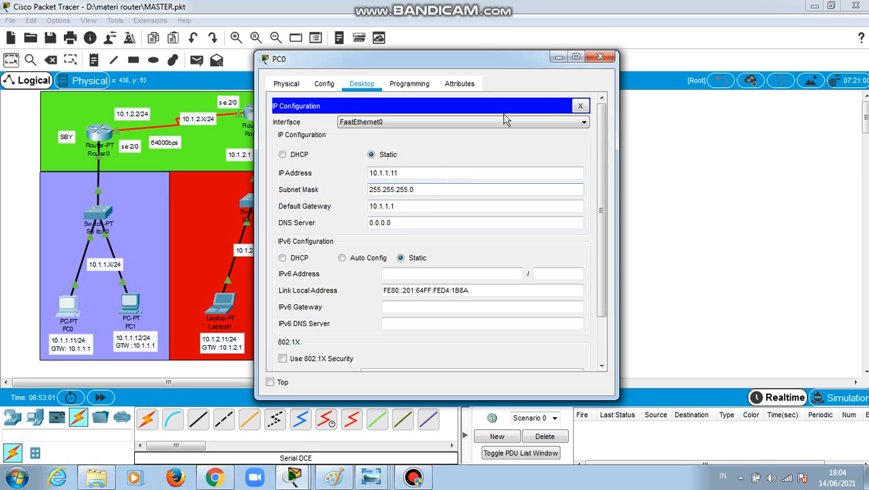
click(324, 84)
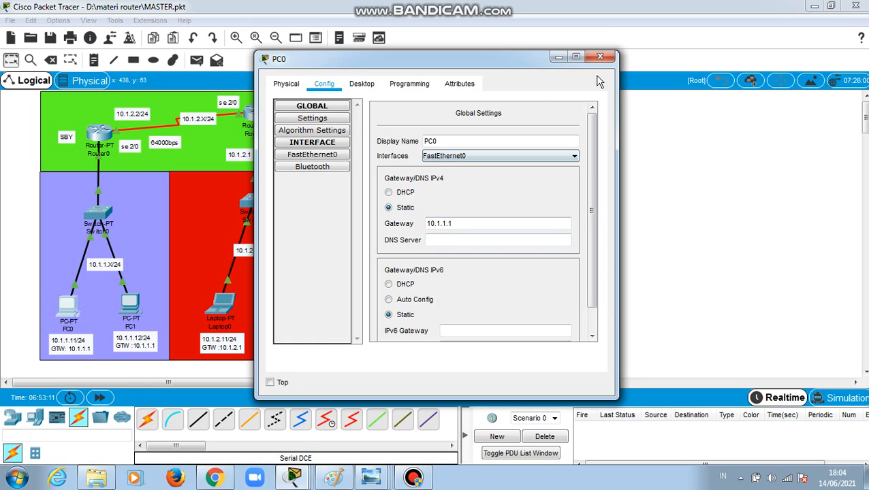
click(333, 166)
click(334, 156)
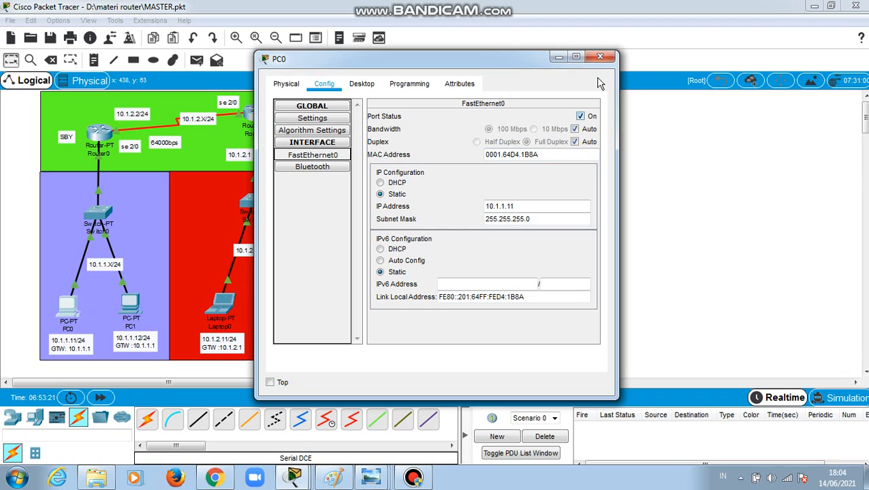
click(599, 57)
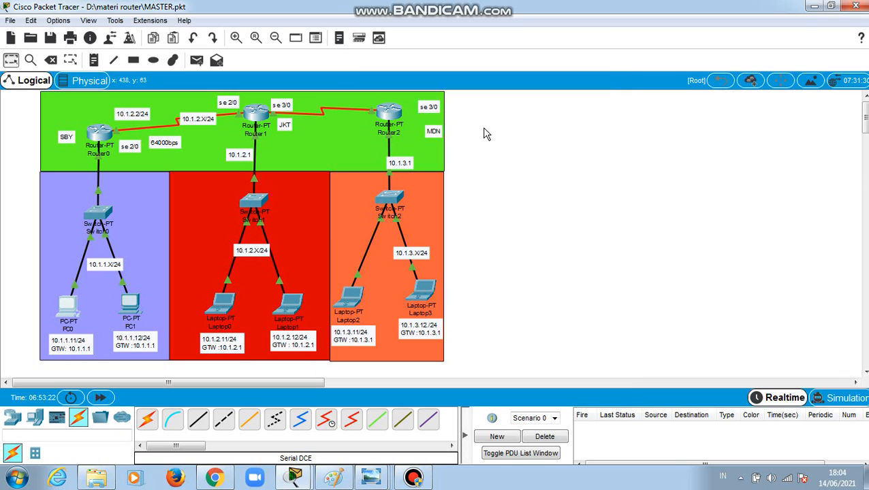
Step: Check PC1's IP address, subnet mask and default gateway, plus its global and FastEthernet0 settings, and close its window
click(133, 302)
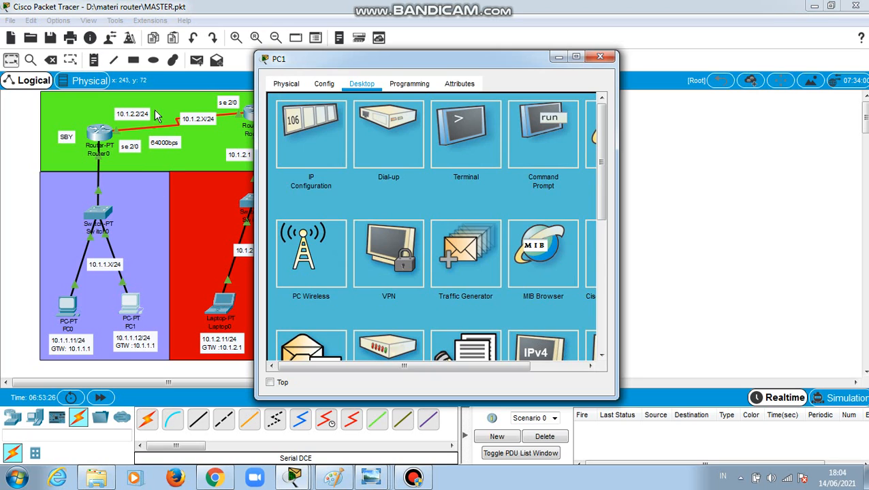
click(306, 154)
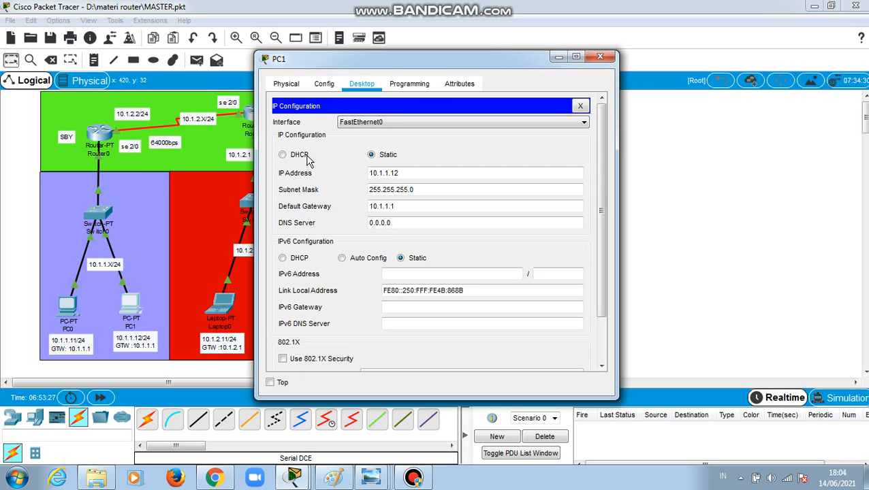
click(395, 206)
click(324, 85)
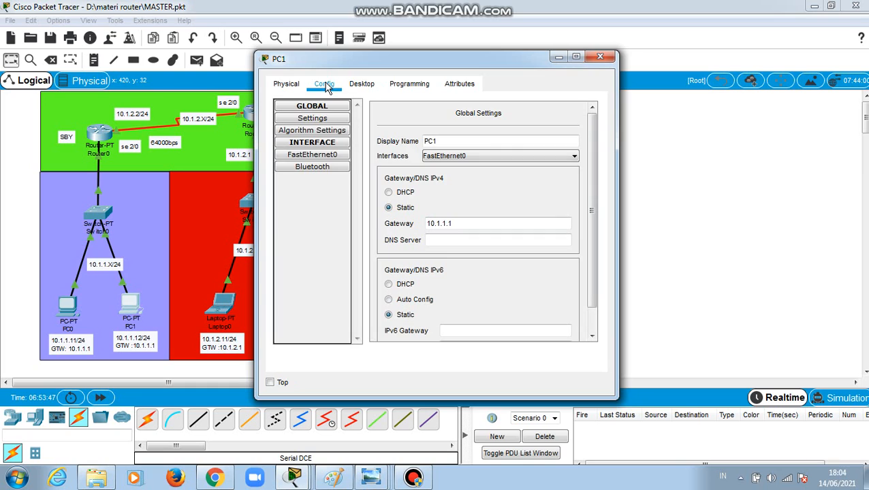
click(319, 160)
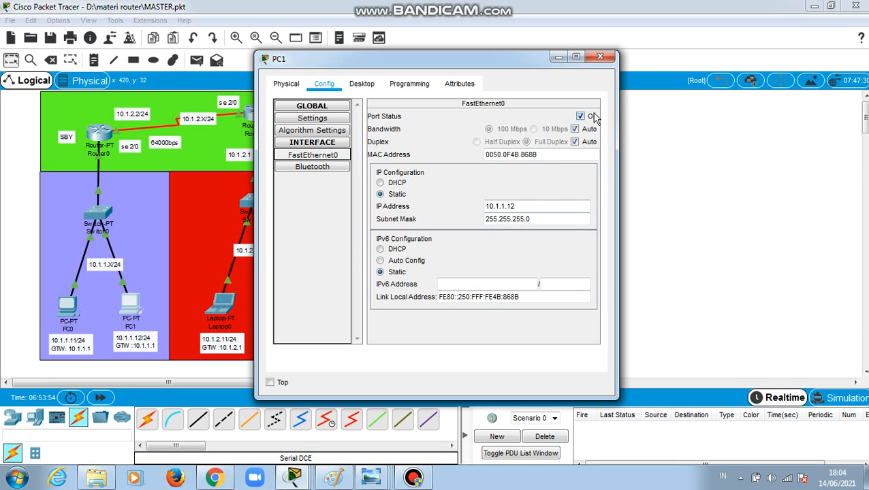
click(599, 58)
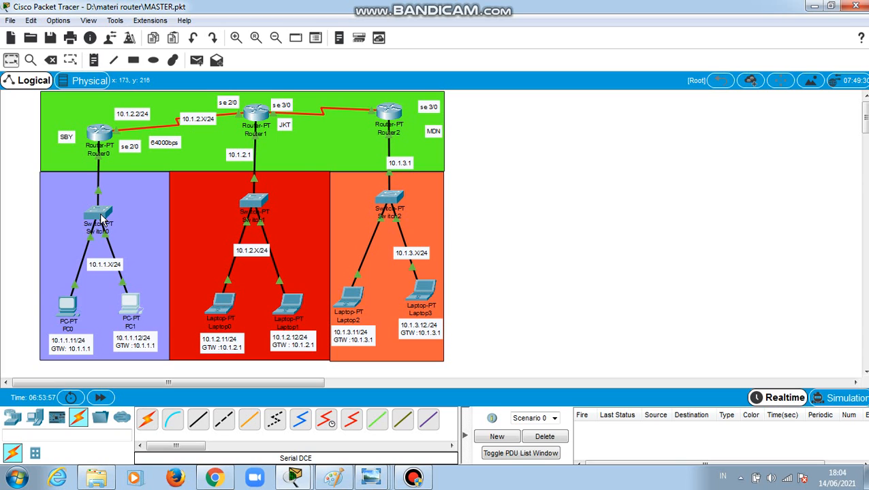
Step: Check the IP settings of Router0's FastEthernet0/0 interface and the clock rate and IP settings of its Serial2/0 interface, and close its window
mouse_move(101, 218)
click(98, 136)
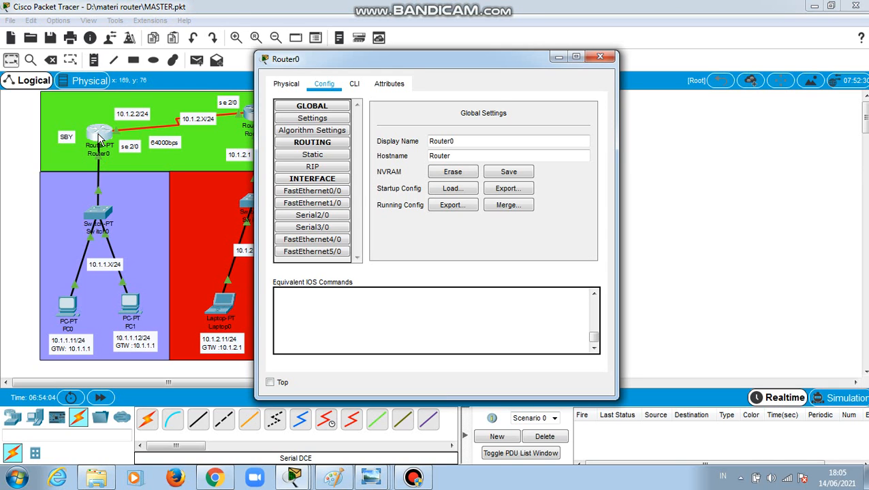
click(325, 193)
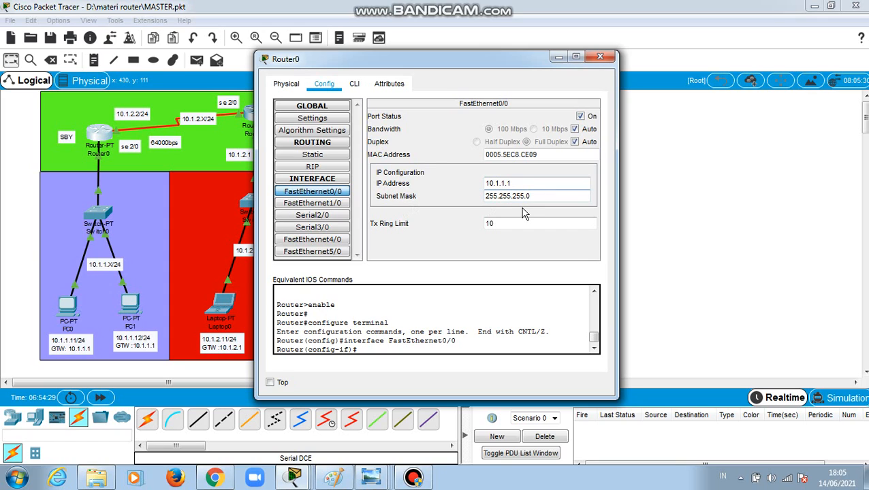
click(314, 215)
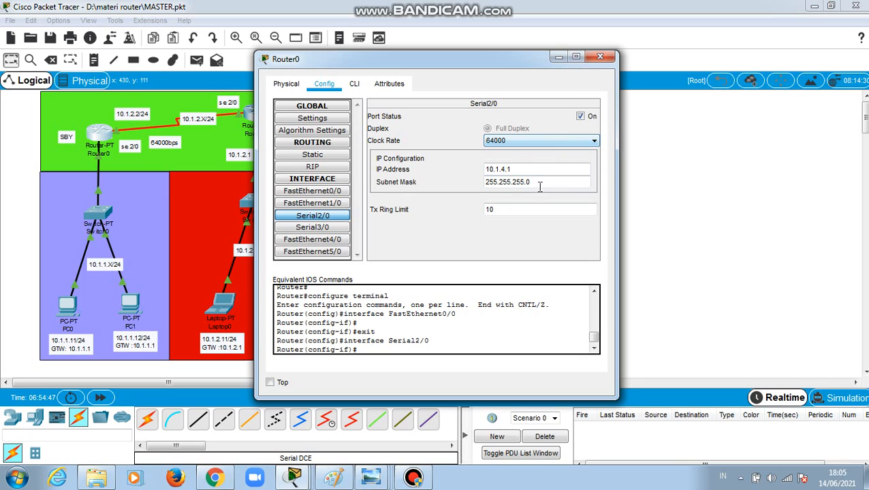
click(600, 58)
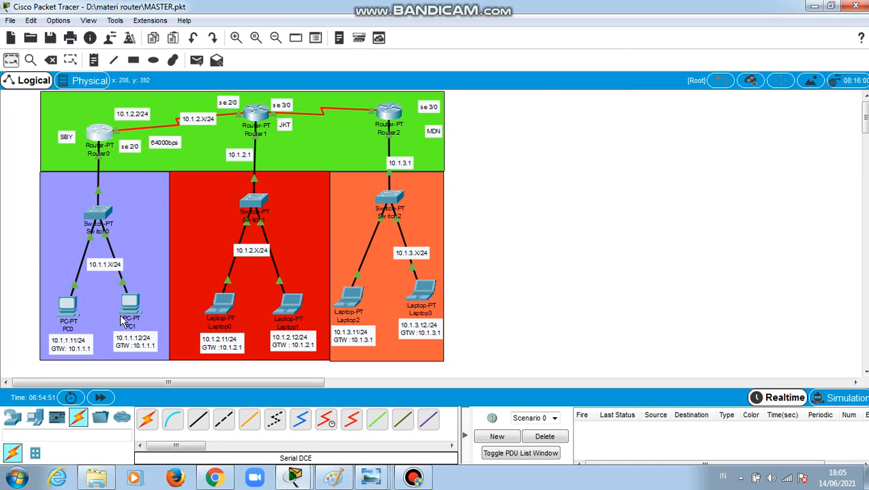
Step: Check Laptop0's IP address, subnet mask and default gateway, plus its global and FastEthernet0 settings, and close its window
mouse_move(77, 279)
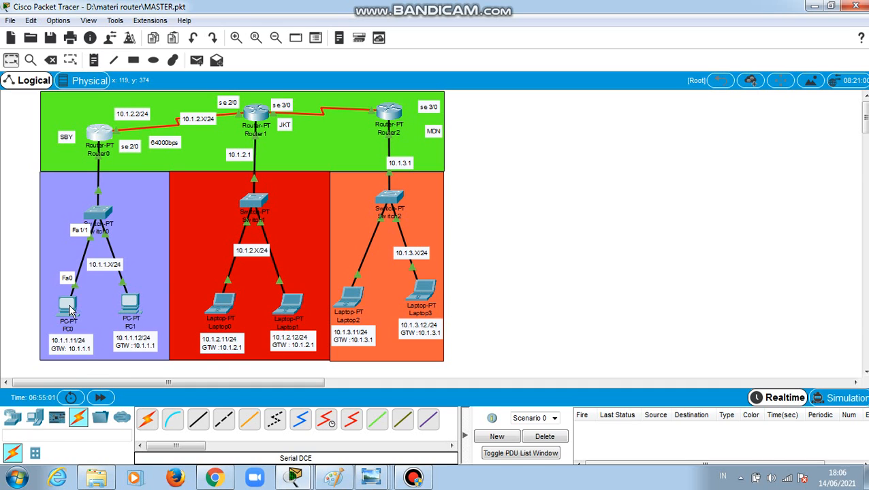
mouse_move(70, 310)
mouse_move(97, 136)
click(219, 302)
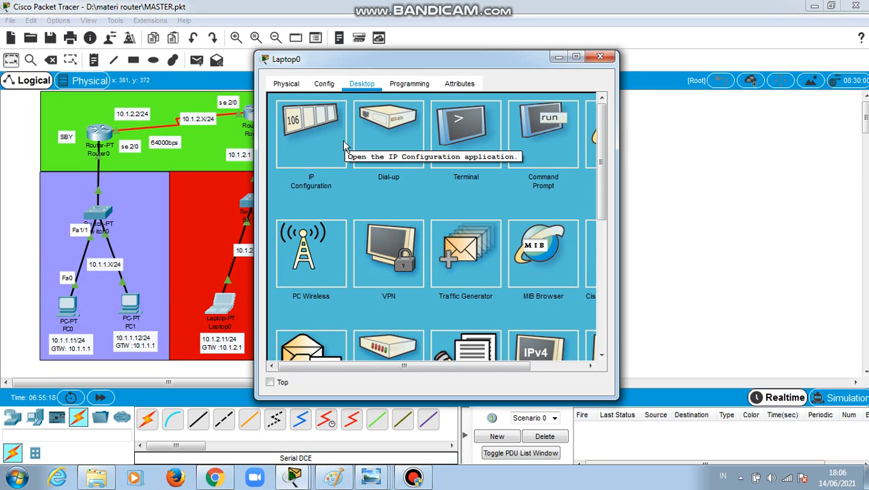
click(288, 133)
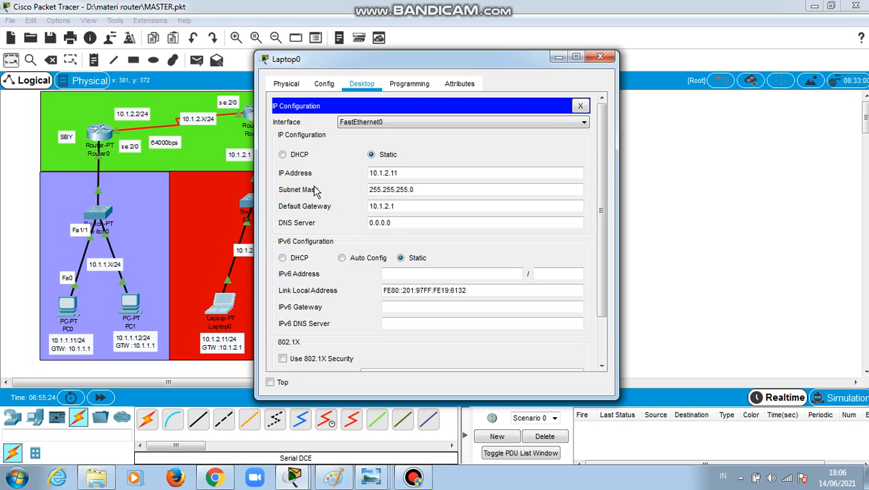
click(388, 188)
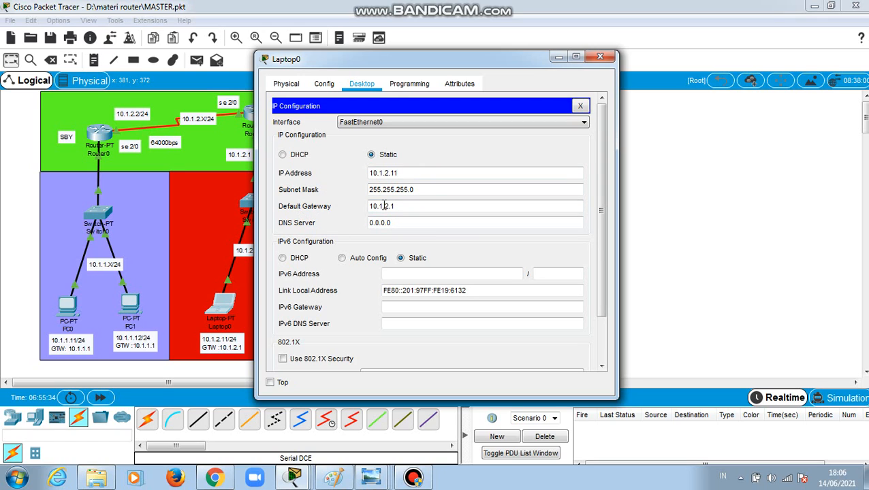
text(1)
click(320, 84)
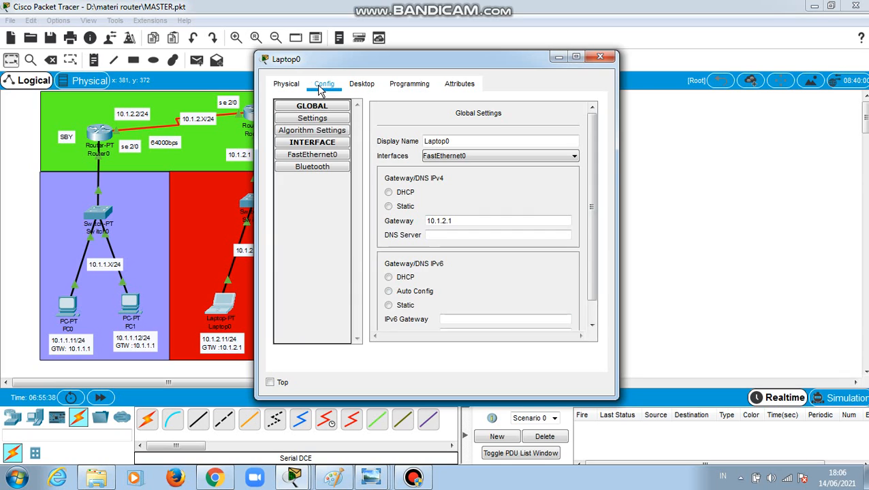
click(294, 157)
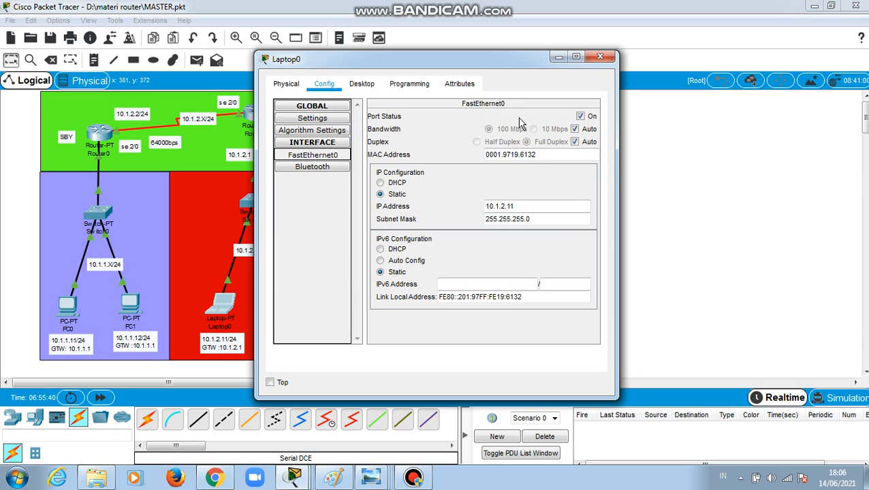
click(598, 58)
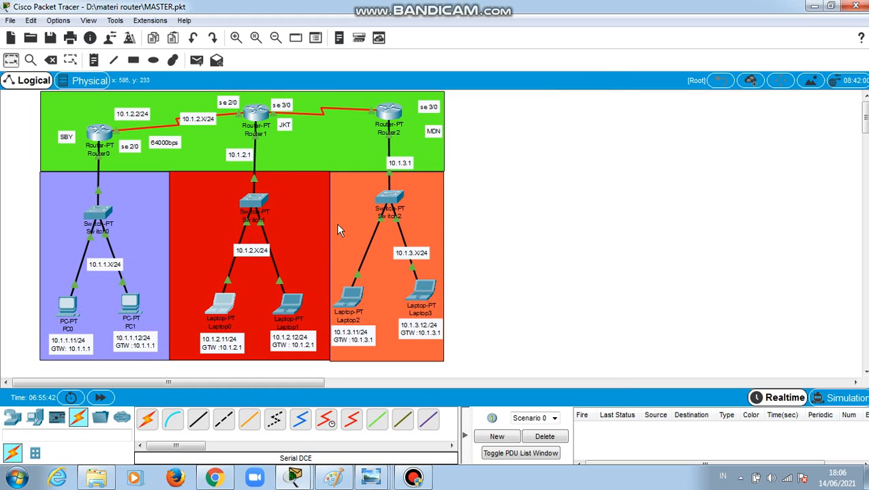
Step: Check Laptop1's IP address, subnet mask and default gateway, plus its global and FastEthernet0 settings, and close its window
click(286, 303)
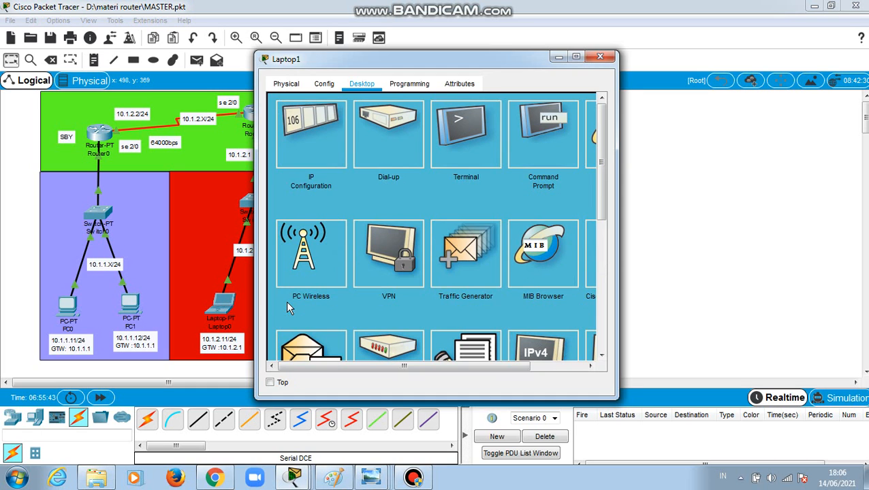
click(311, 161)
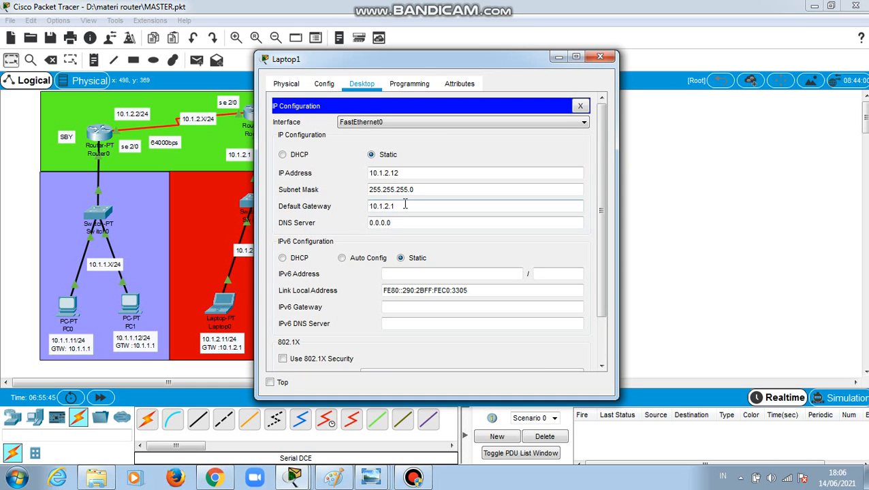
click(324, 85)
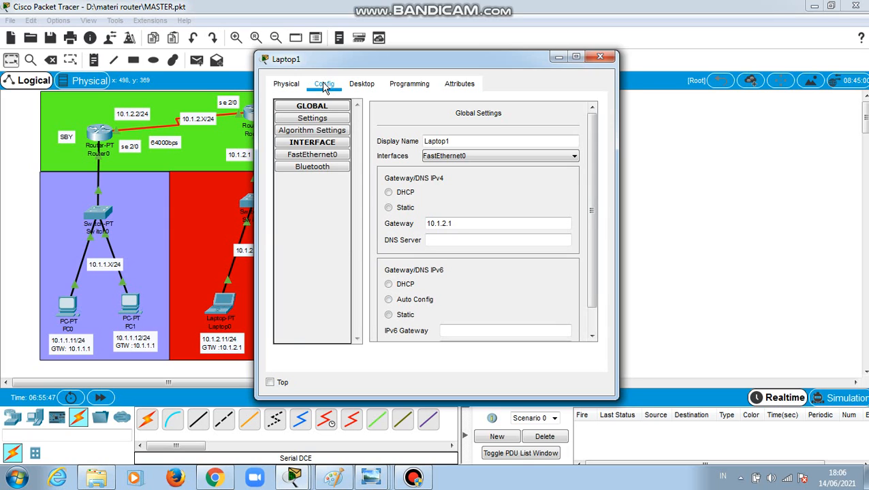
click(325, 157)
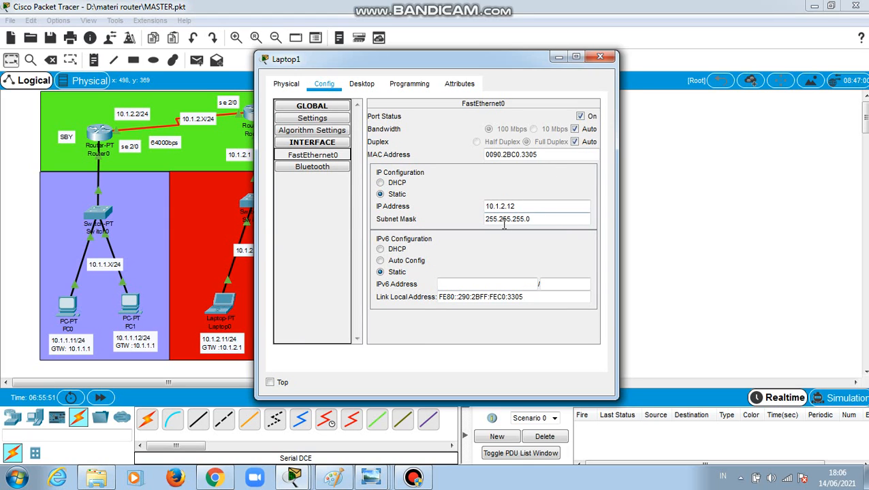
click(598, 56)
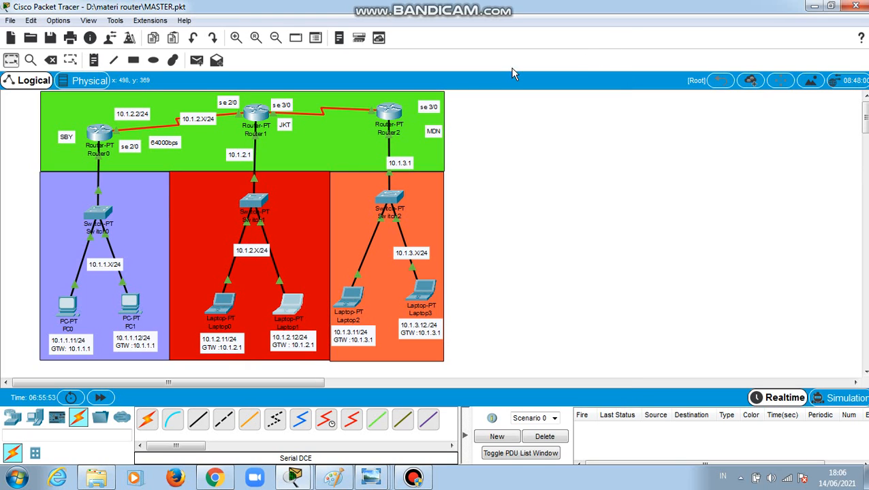
Step: Check the IP settings of Router1's FastEthernet0/0 interface and the clock rate and IP settings of Serial2/0, and minimize its window
mouse_move(259, 120)
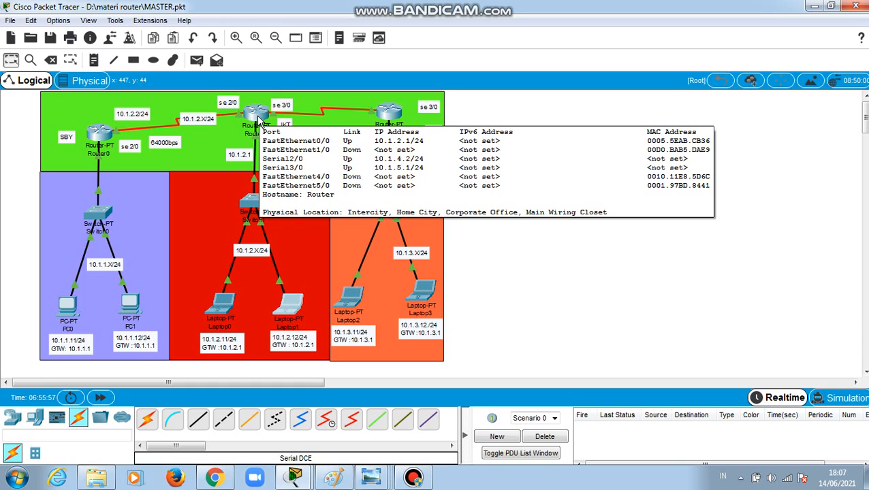
click(257, 119)
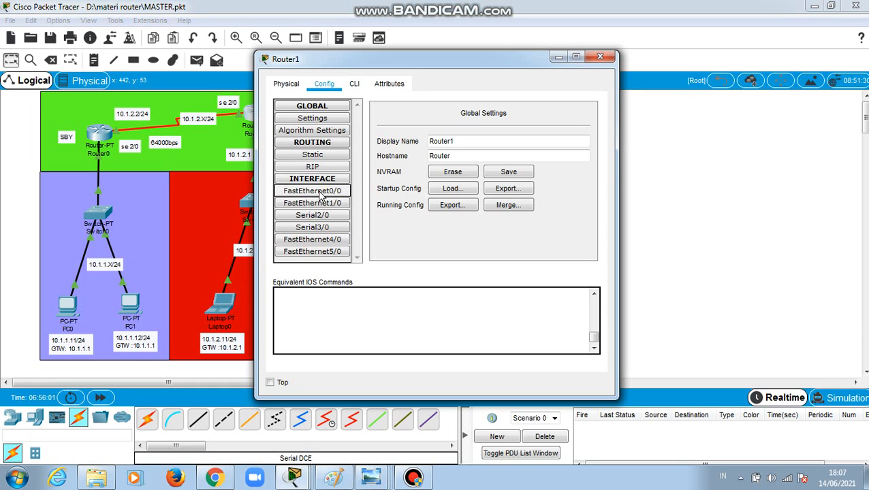
click(320, 193)
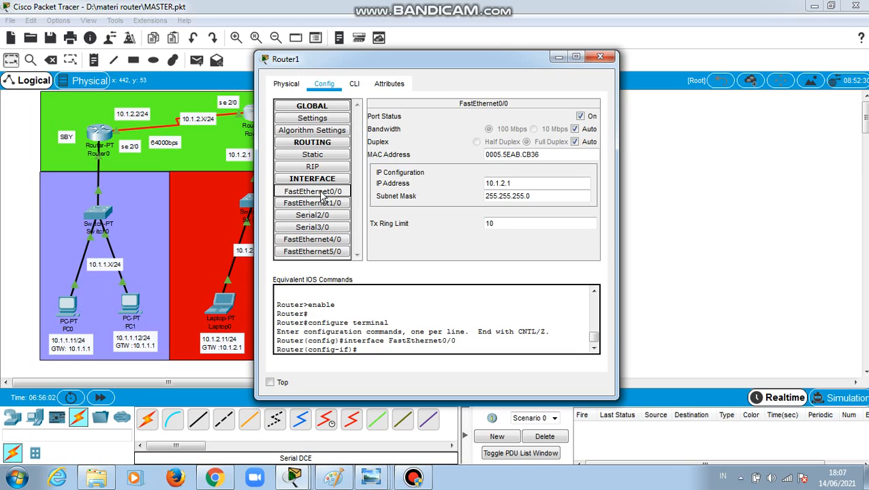
click(500, 187)
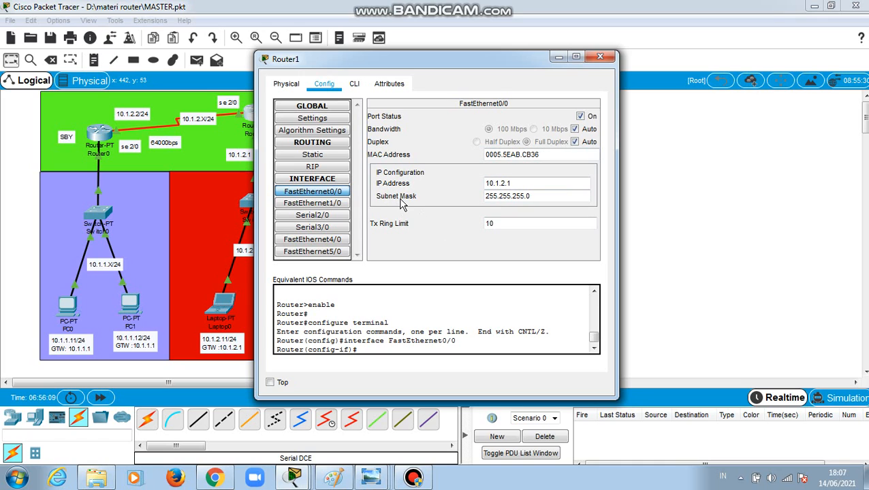
click(322, 216)
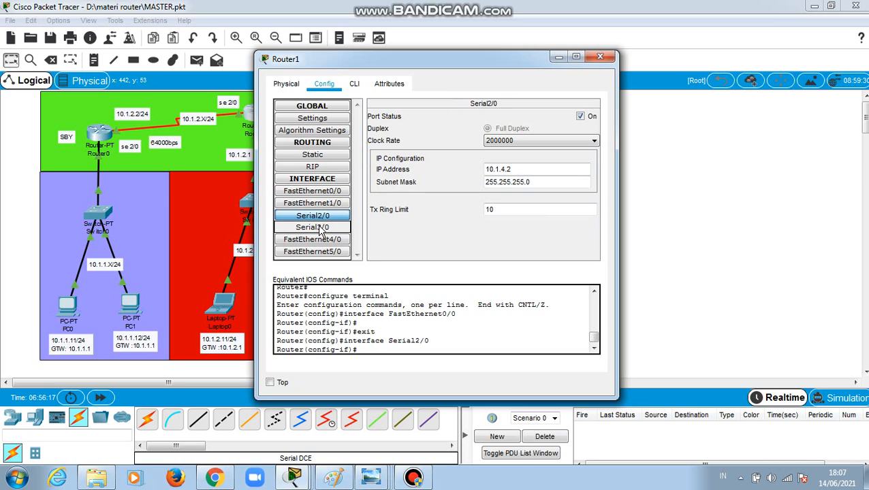
click(324, 227)
click(314, 217)
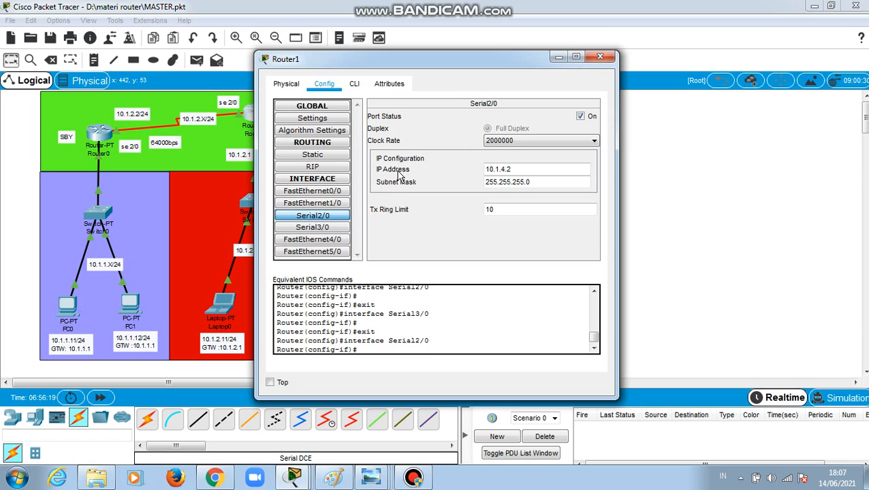
click(556, 58)
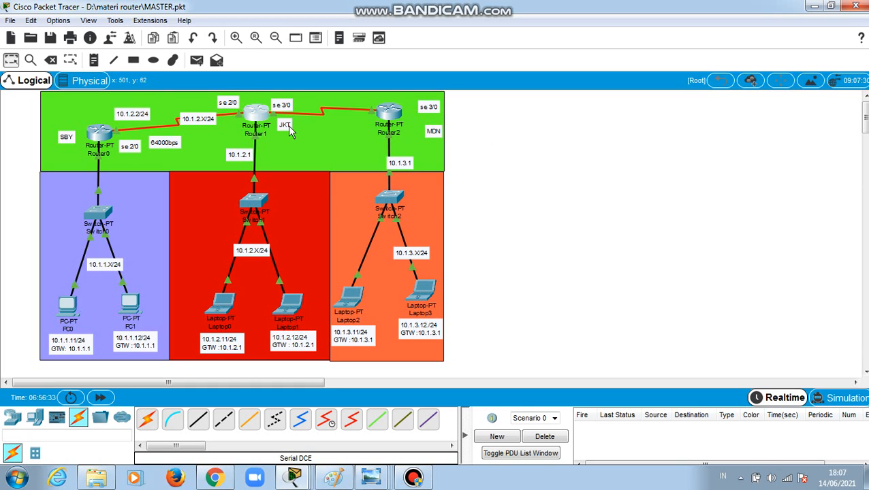
Step: Reopen Router1's configuration, compare the clock rate and IP settings of Serial2/0 and Serial3/0, and close its window
click(256, 117)
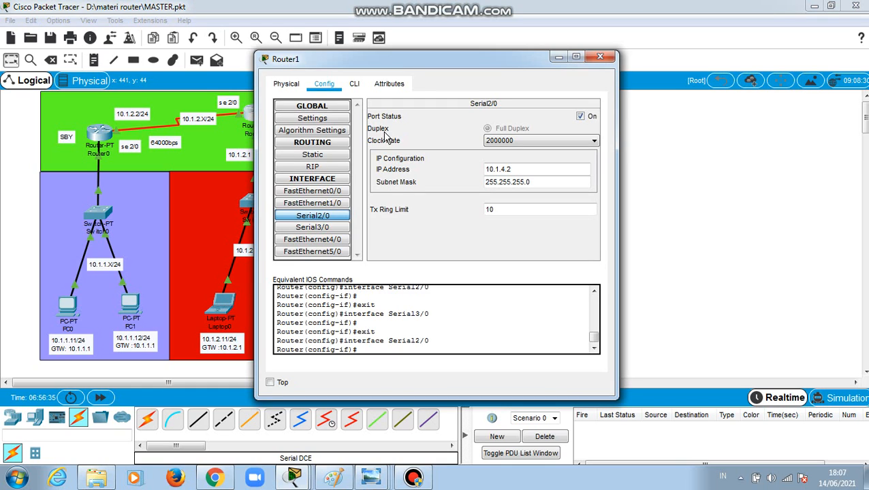
click(317, 227)
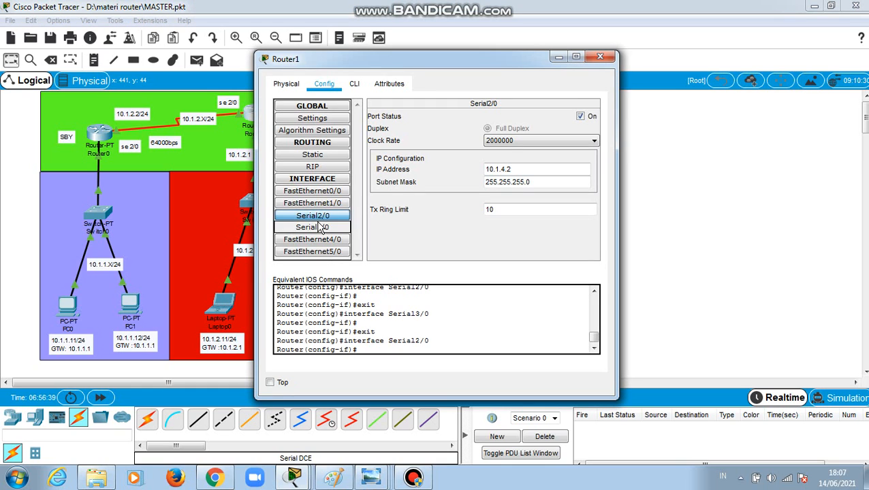
click(318, 216)
click(325, 228)
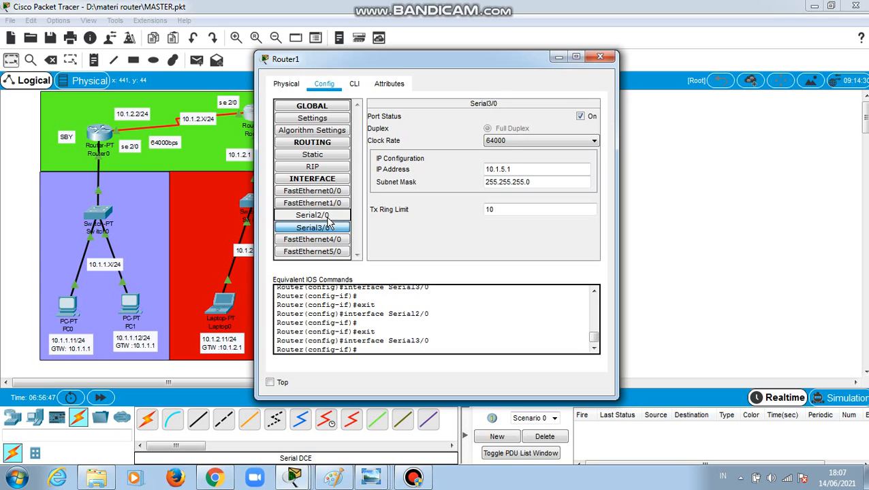
click(327, 216)
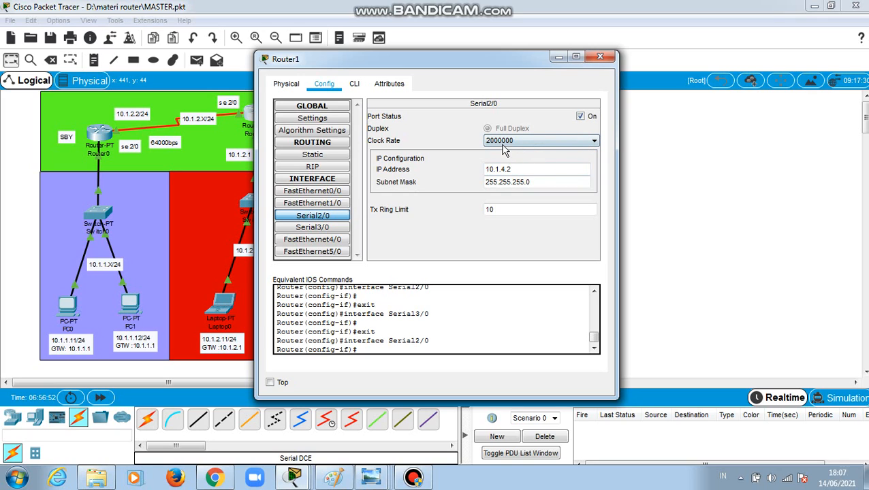
click(511, 182)
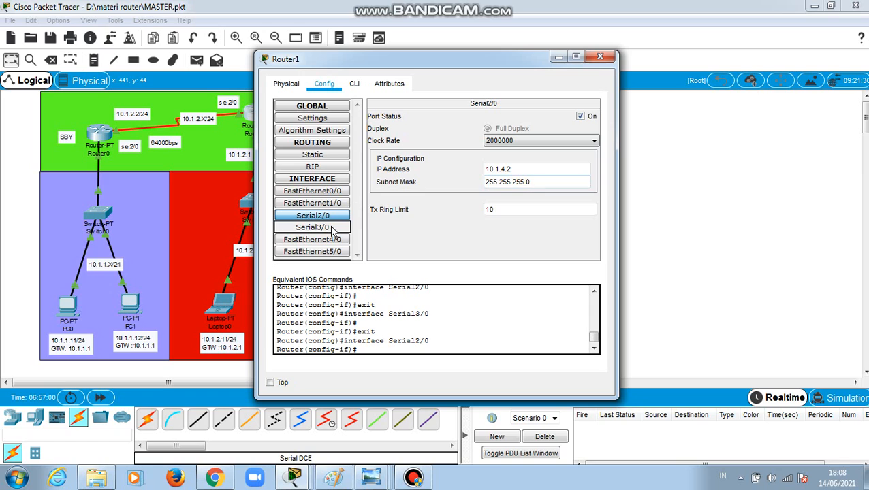
click(307, 227)
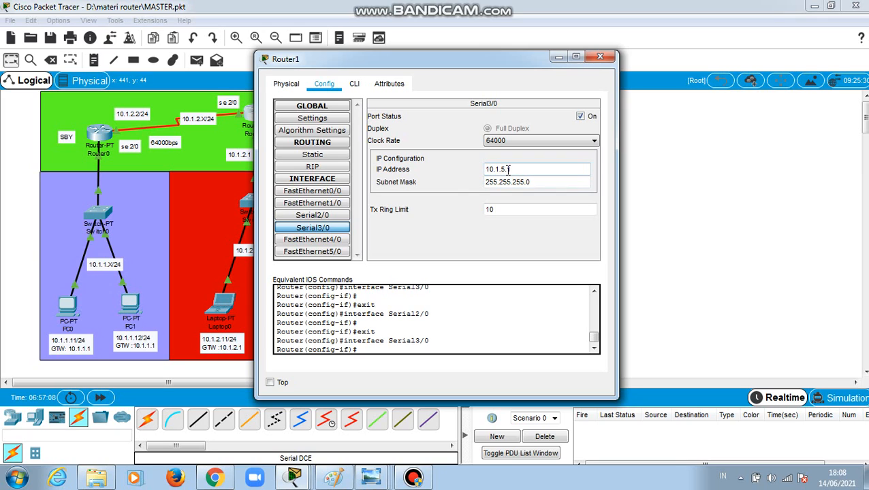
text(1)
click(601, 57)
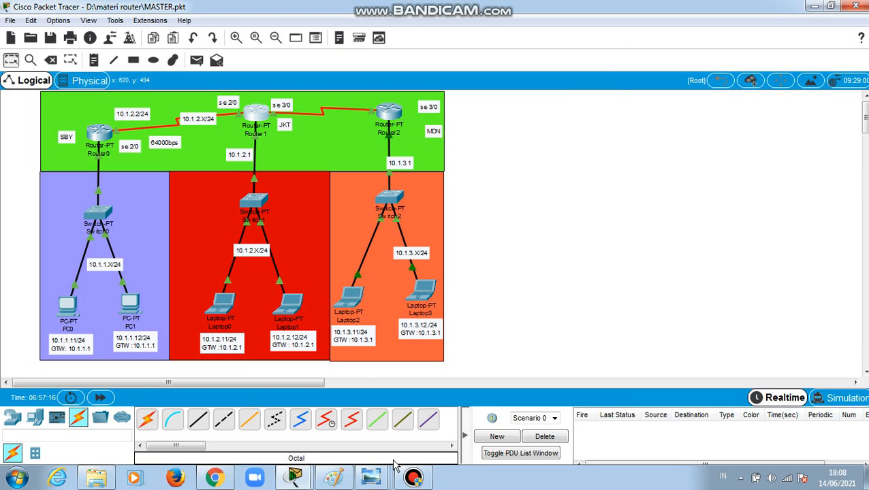
click(413, 476)
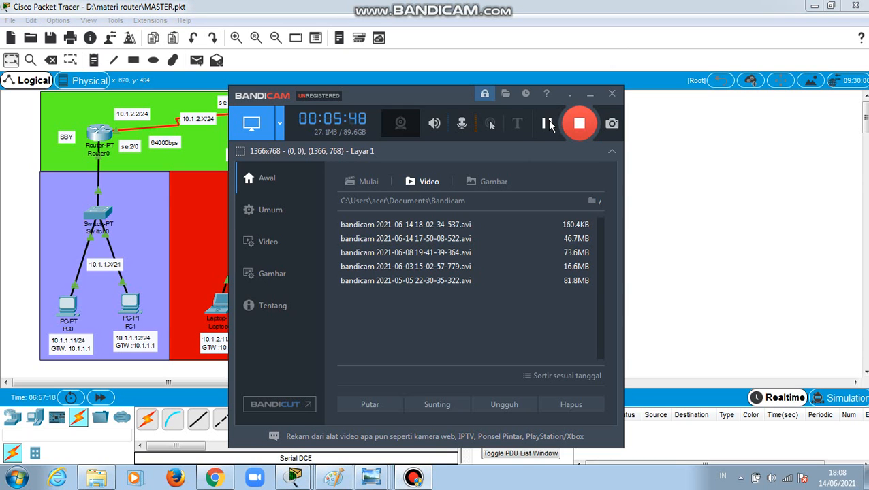
click(547, 123)
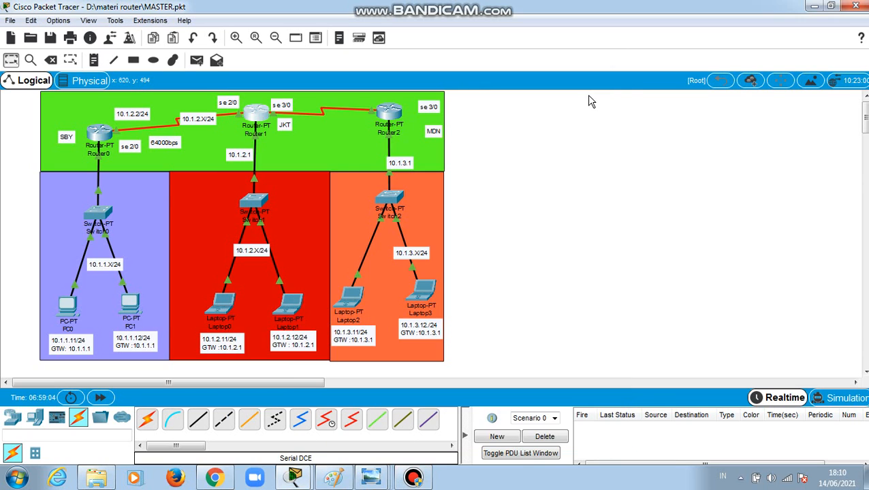
click(590, 94)
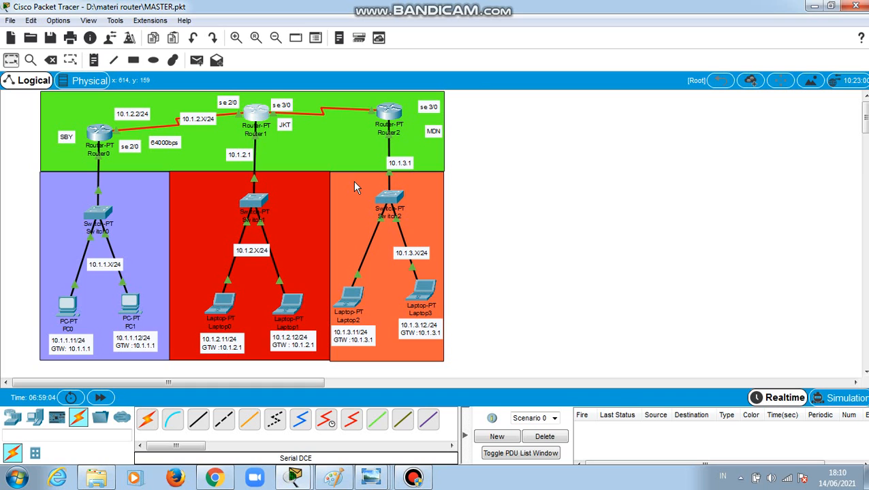
Step: Check the IP settings of Router2's FastEthernet0/0 interface and the clock rate and IP settings of its Serial3/0 interface, and close its window
click(389, 114)
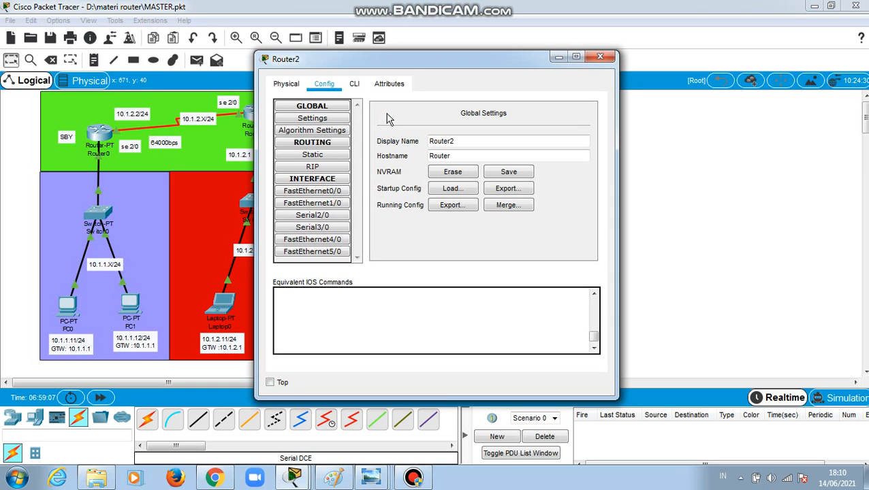
click(332, 194)
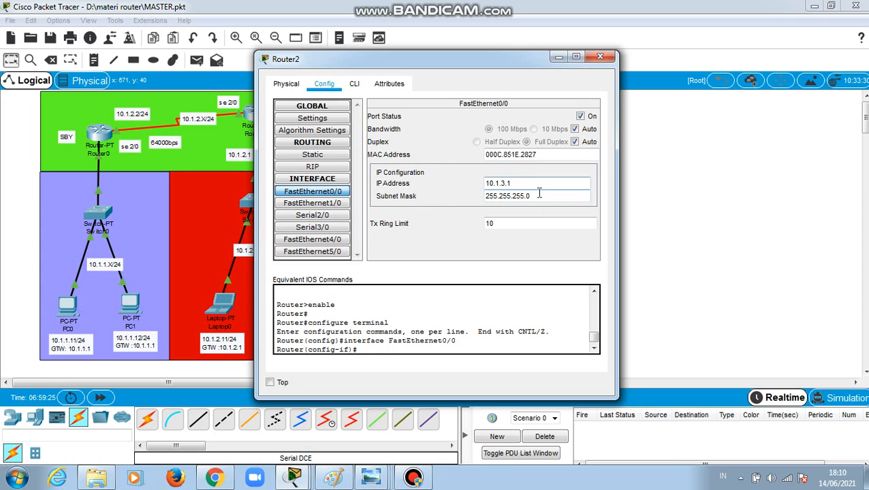
click(340, 229)
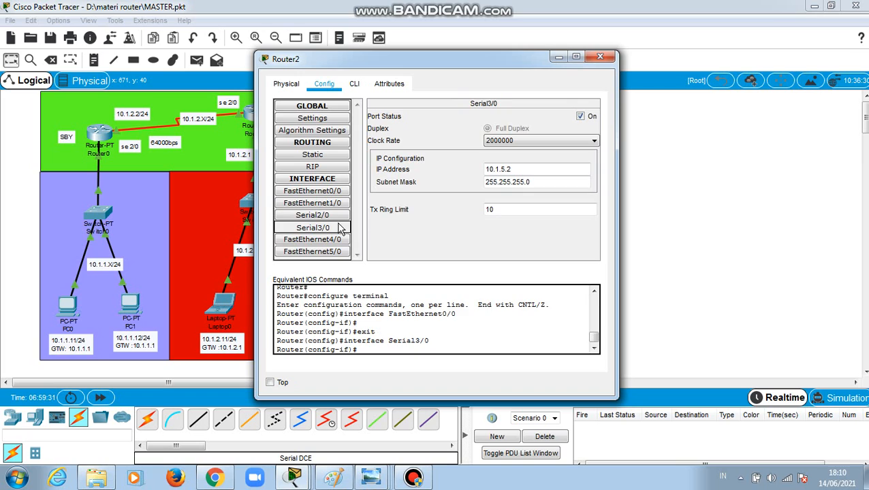
click(485, 168)
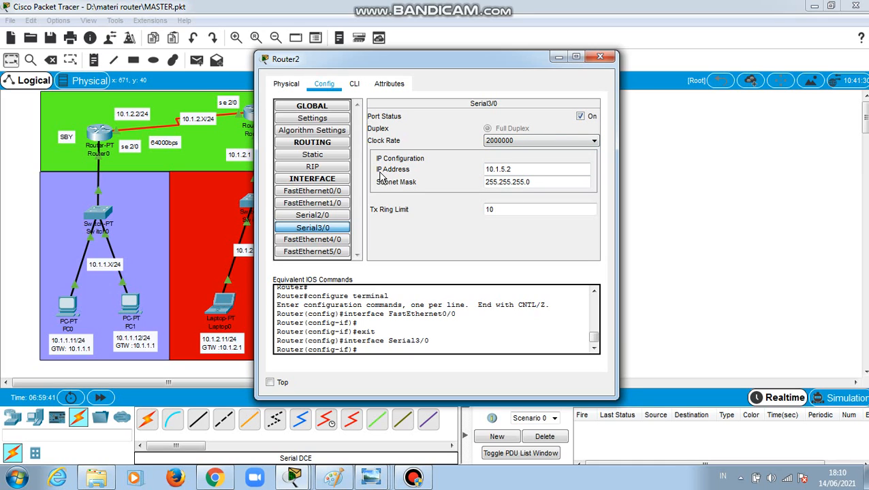
click(493, 169)
click(501, 181)
click(502, 176)
click(504, 184)
click(603, 56)
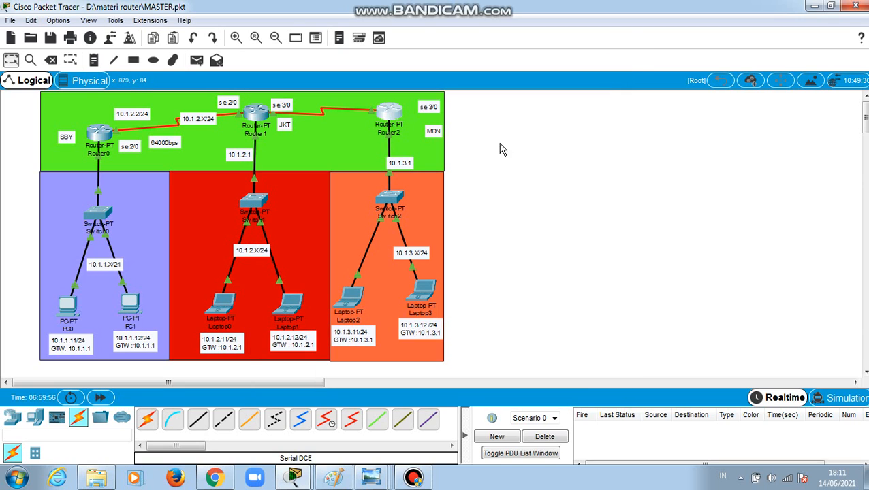
click(422, 144)
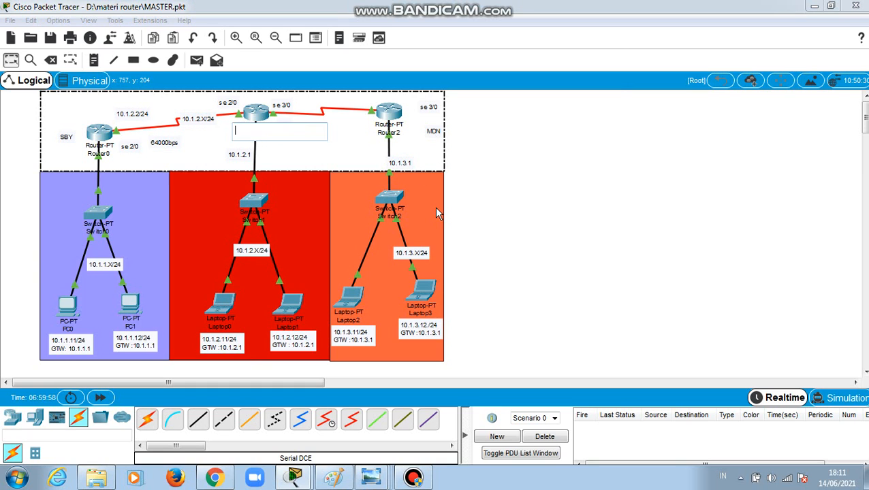
click(499, 190)
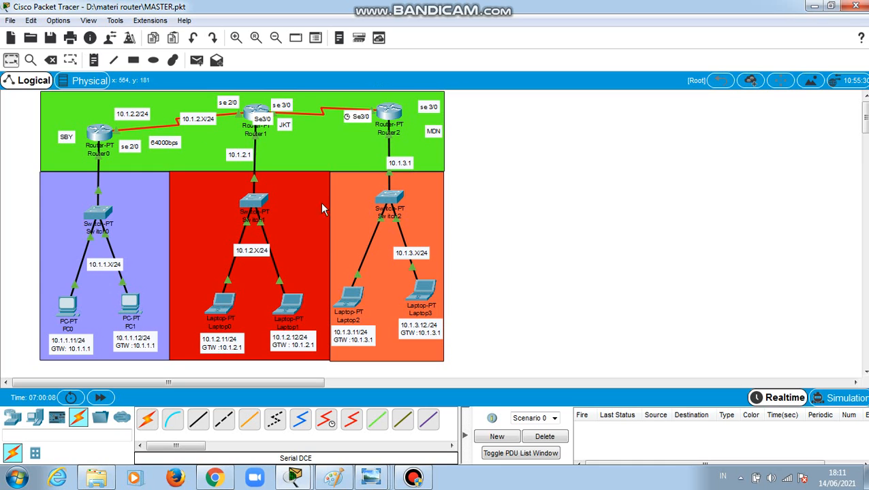
Step: Test connectivity by sending one simple PDU from PC0 to PC1 and another from PC0 to Router0
click(198, 62)
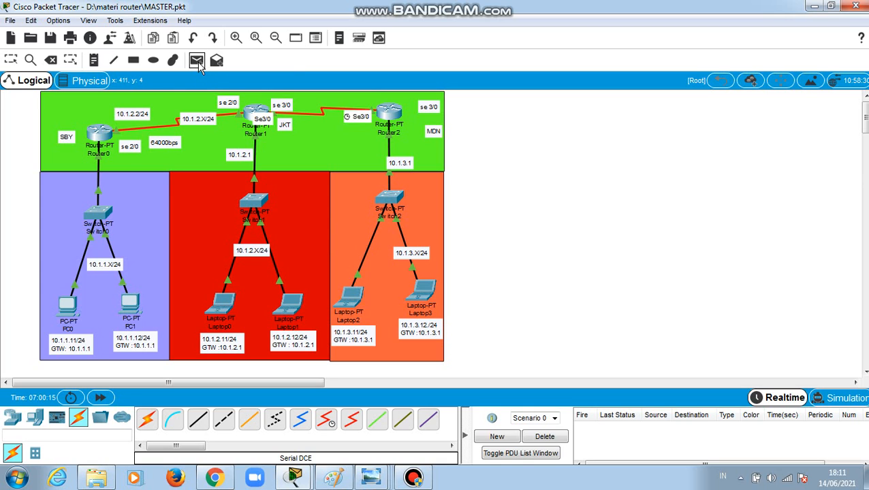
click(62, 305)
click(130, 306)
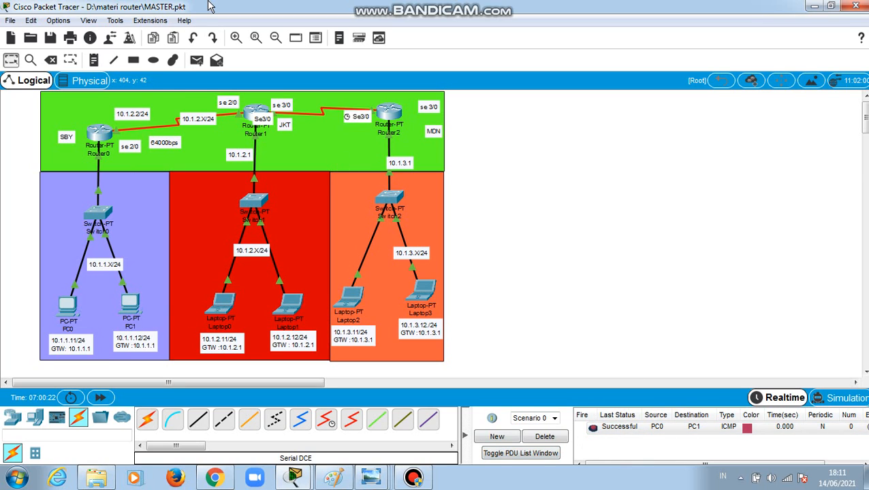
click(197, 61)
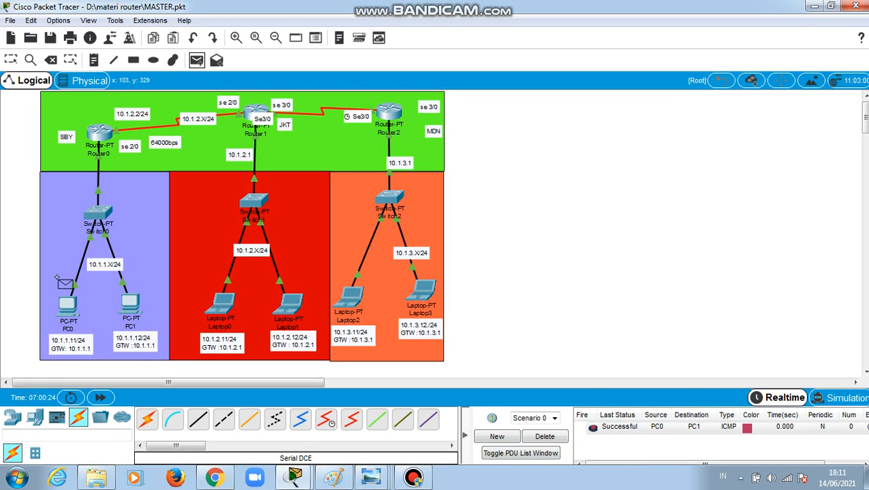
click(68, 304)
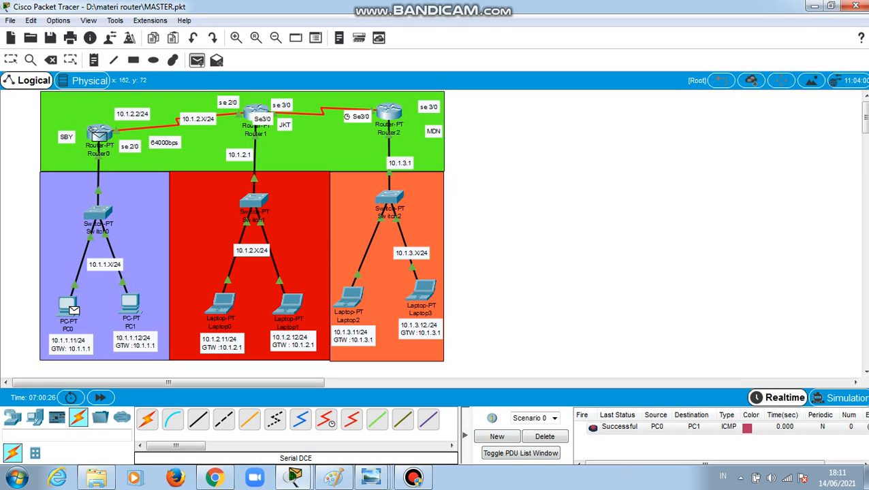
click(99, 136)
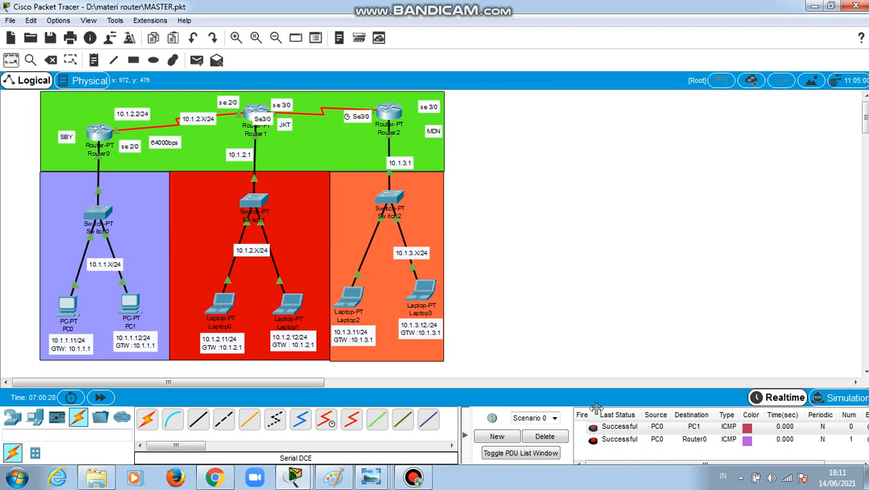
Step: Check Laptop0's gateway and its IP address, subnet mask and default gateway in IP Configuration, and close its window
click(227, 303)
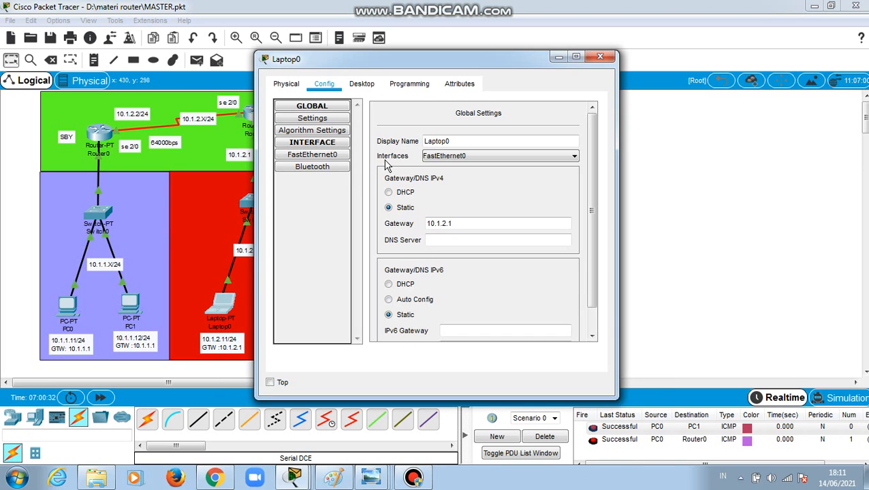
click(359, 86)
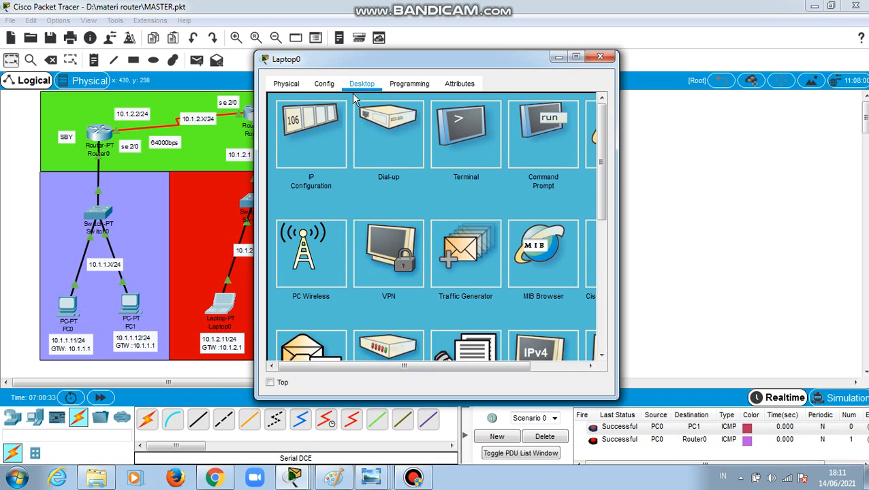
click(300, 168)
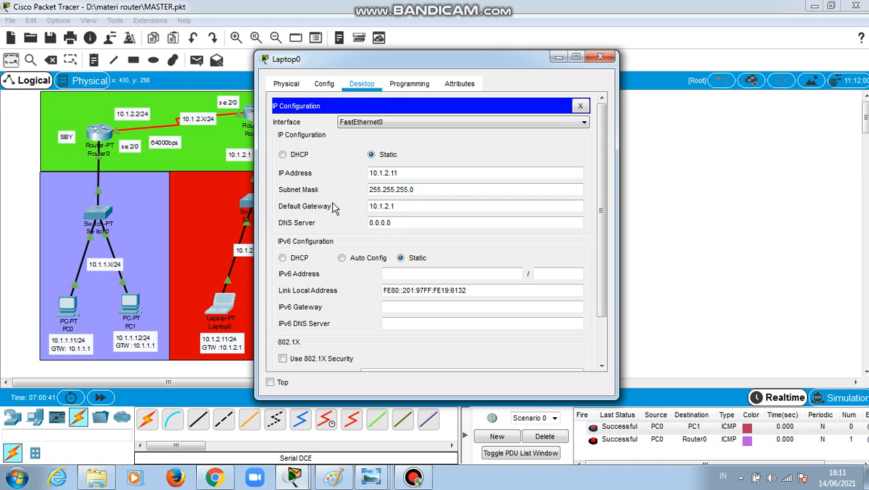
click(399, 210)
click(600, 58)
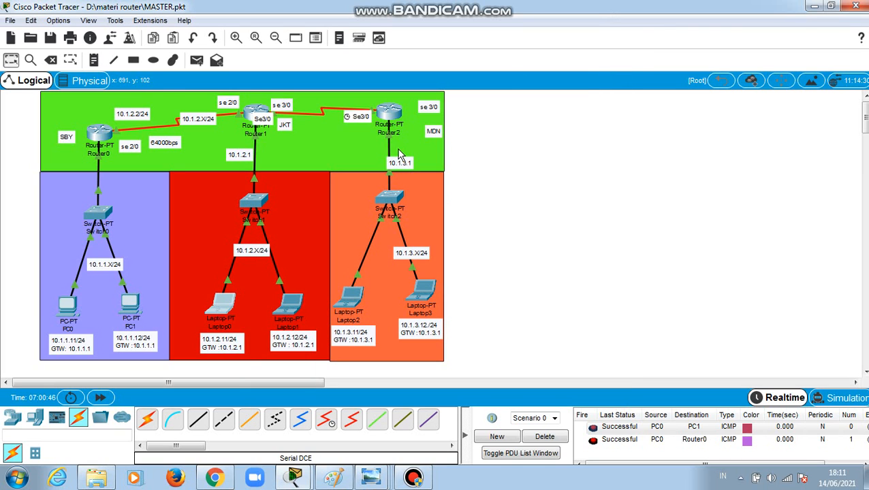
Step: Check Laptop2's IP Configuration, gateway and FastEthernet0 interface settings, and close its window
click(351, 302)
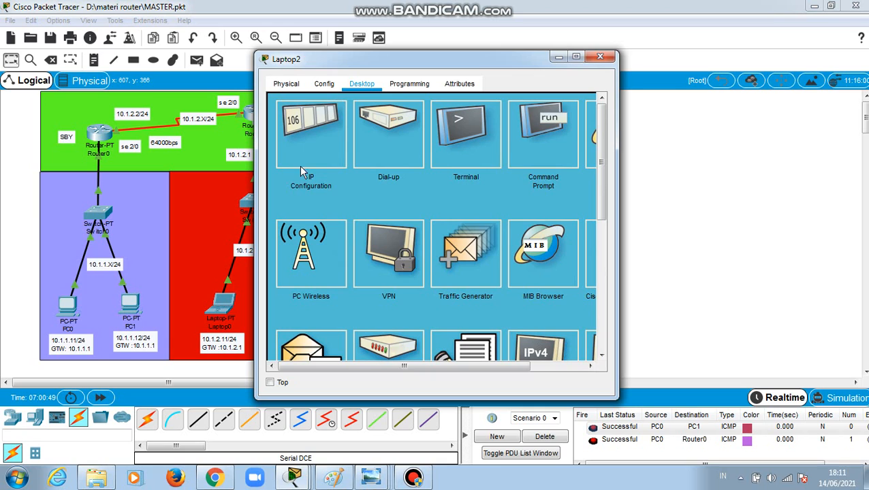
click(306, 135)
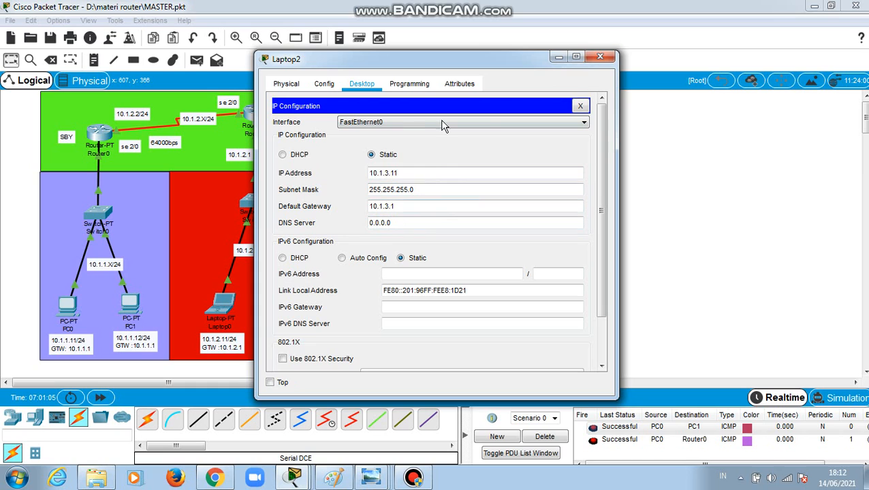
click(330, 88)
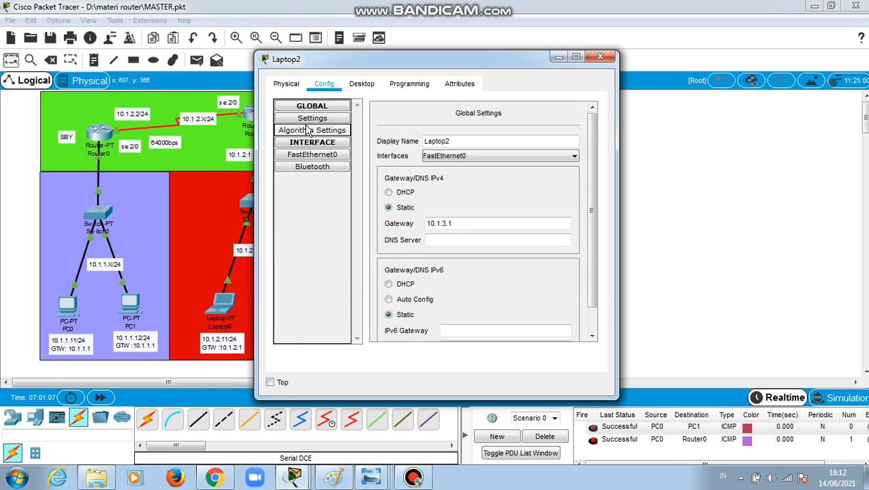
click(306, 156)
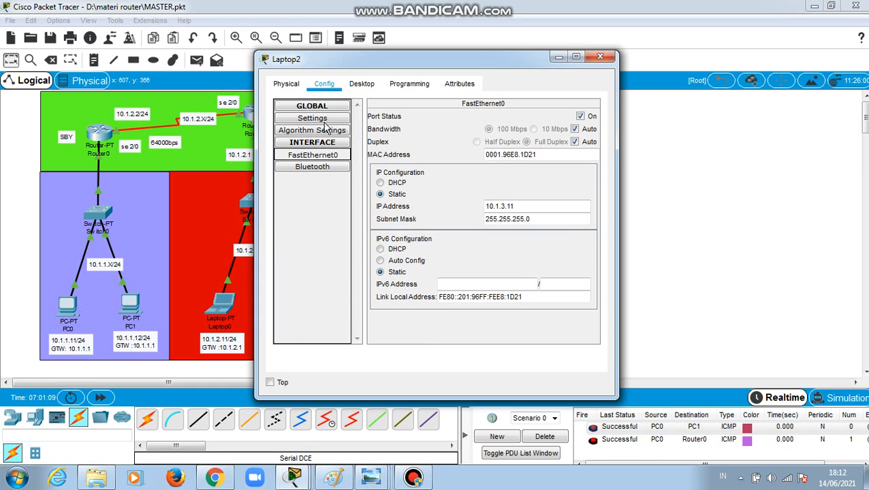
click(600, 57)
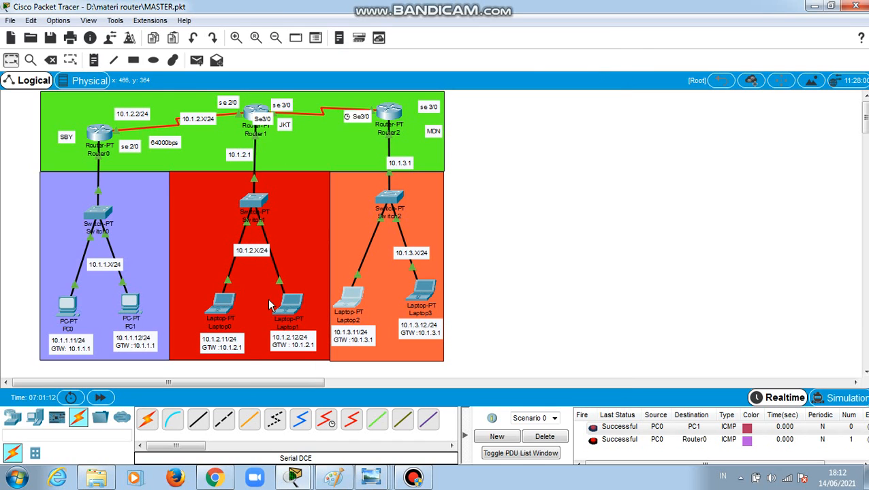
click(419, 186)
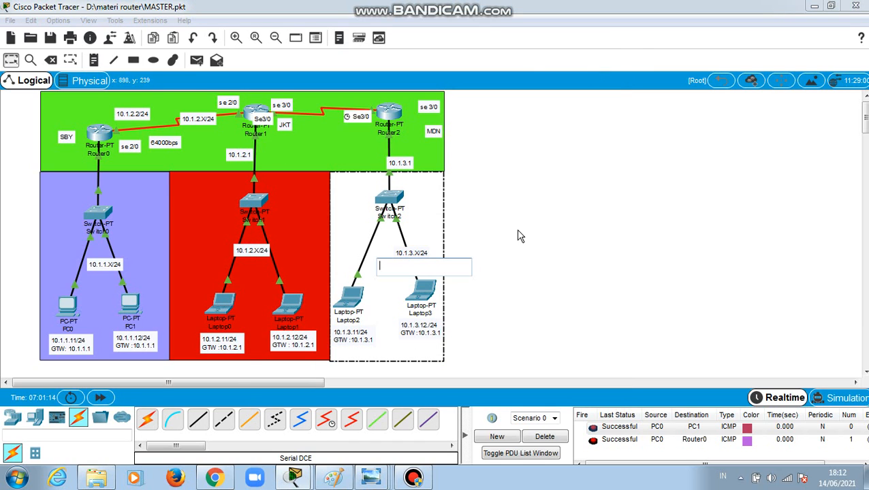
click(480, 236)
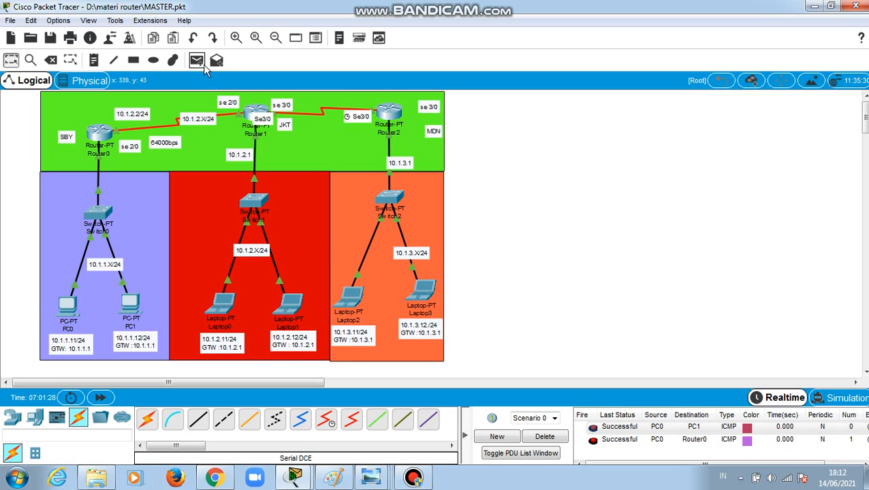
click(217, 311)
click(600, 56)
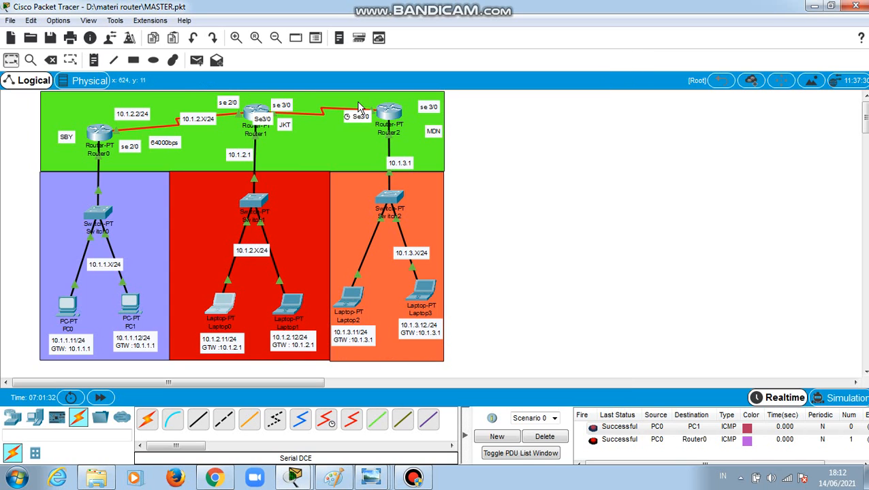
Step: Test connectivity within the red network by sending a simple PDU from Laptop0 to Laptop1
click(194, 63)
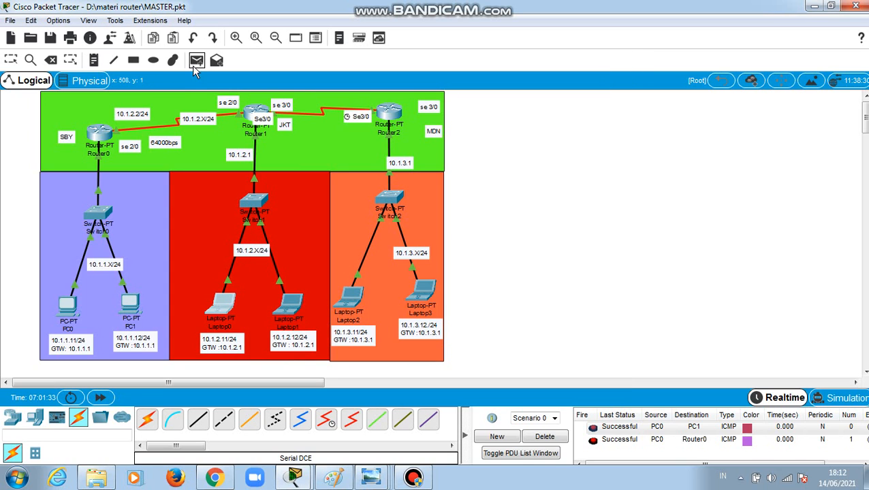
click(221, 303)
click(292, 303)
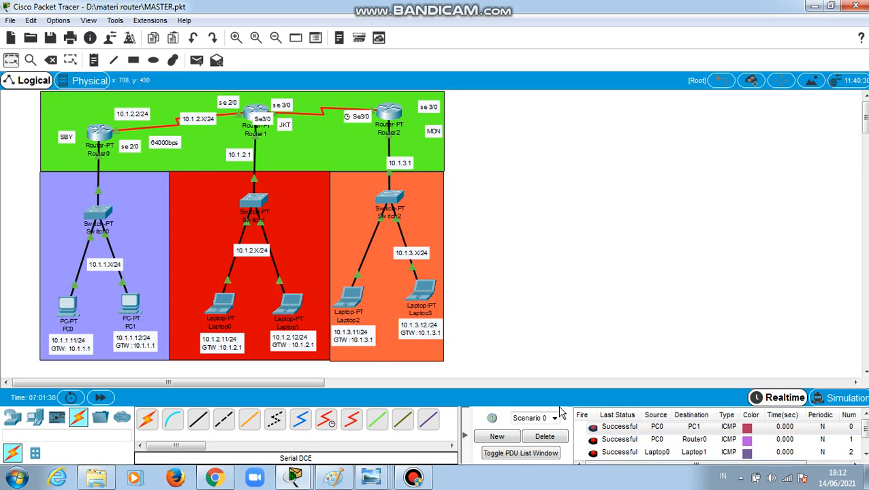
Step: Clear the PDU list of Scenario 0 and send simple PDUs from Laptop0 and Laptop1 to Router1
click(549, 437)
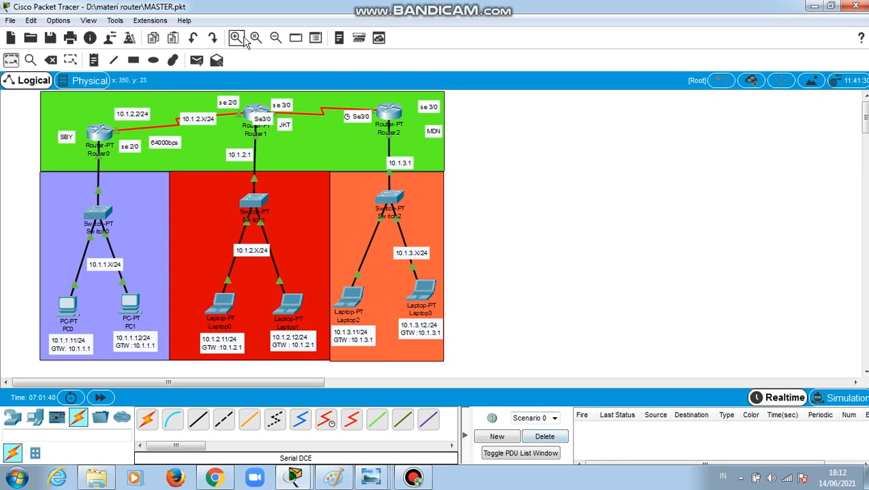
click(198, 61)
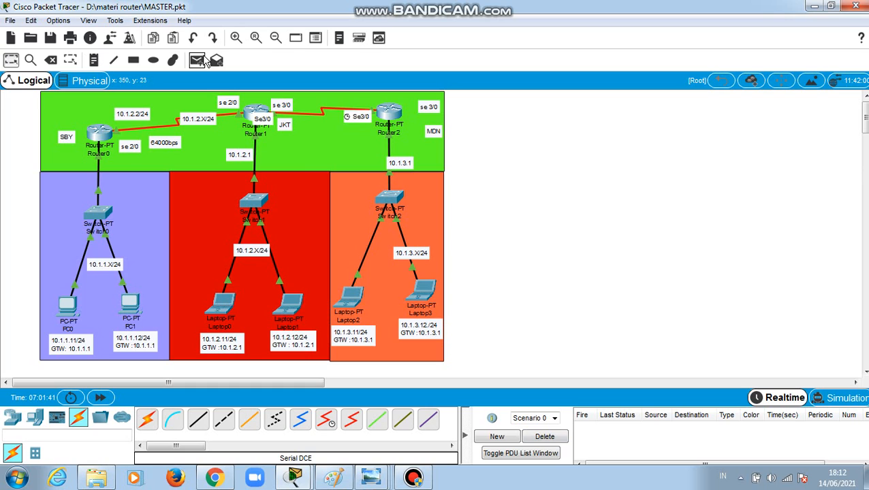
click(219, 303)
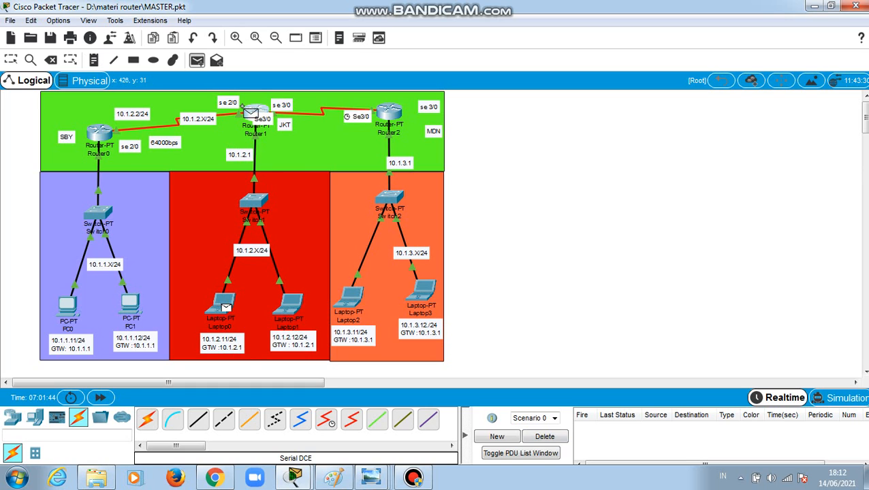
click(249, 114)
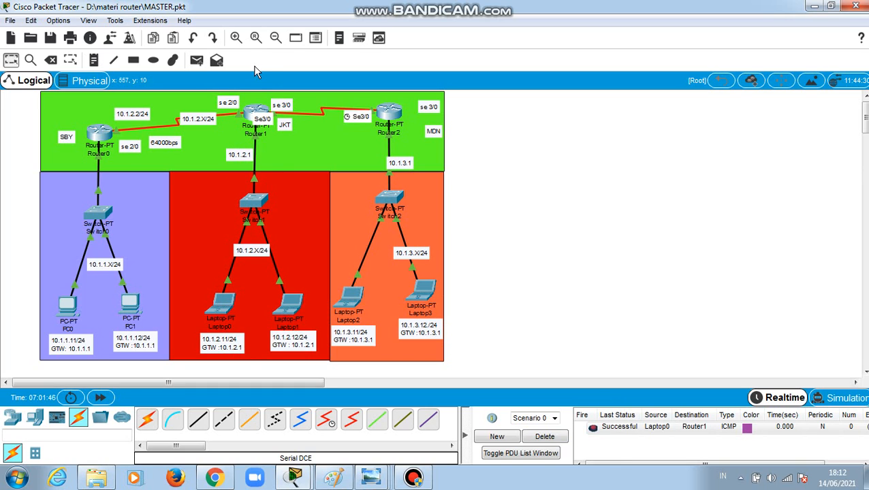
click(199, 61)
click(291, 305)
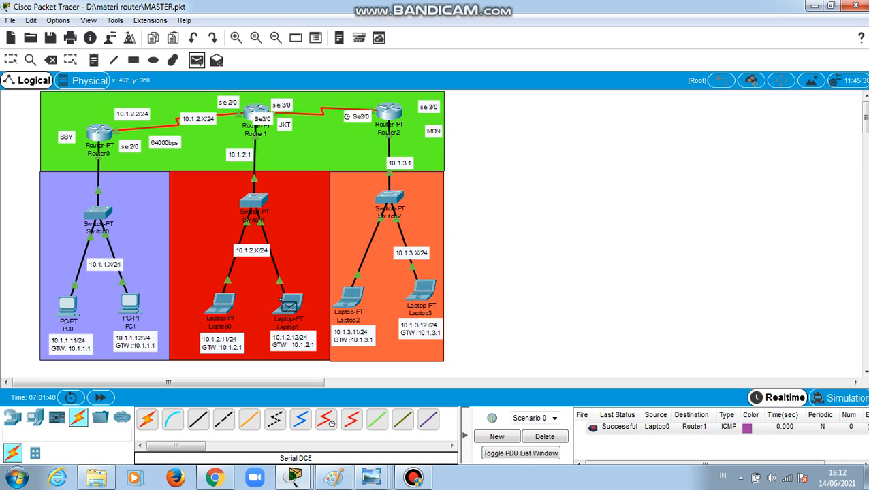
click(251, 112)
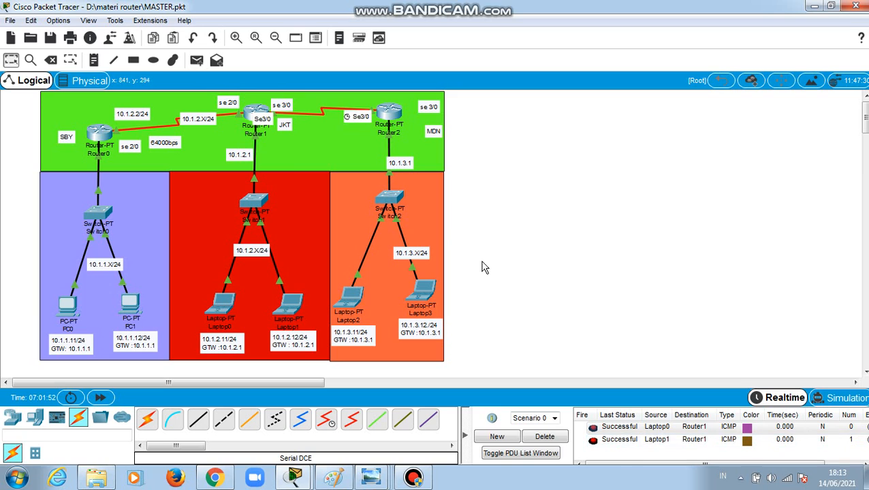
Step: Test connectivity within the orange network by sending a simple PDU from Laptop2 to Laptop3
click(196, 60)
click(344, 295)
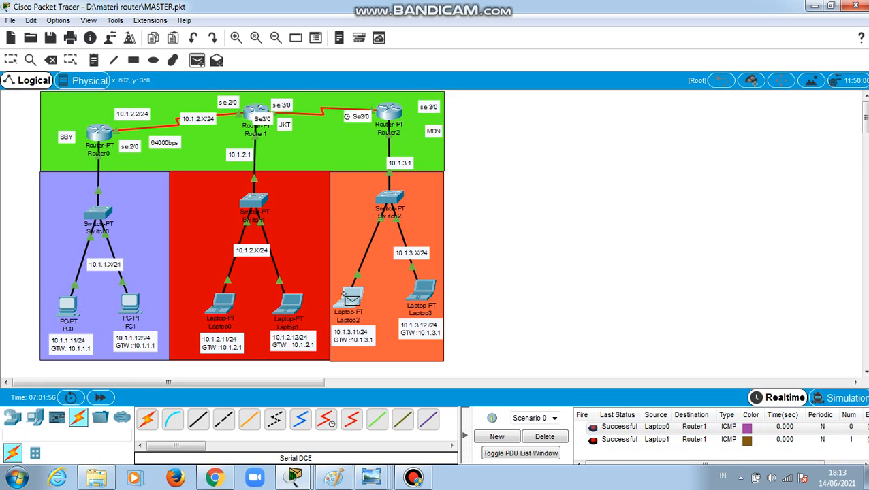
click(414, 298)
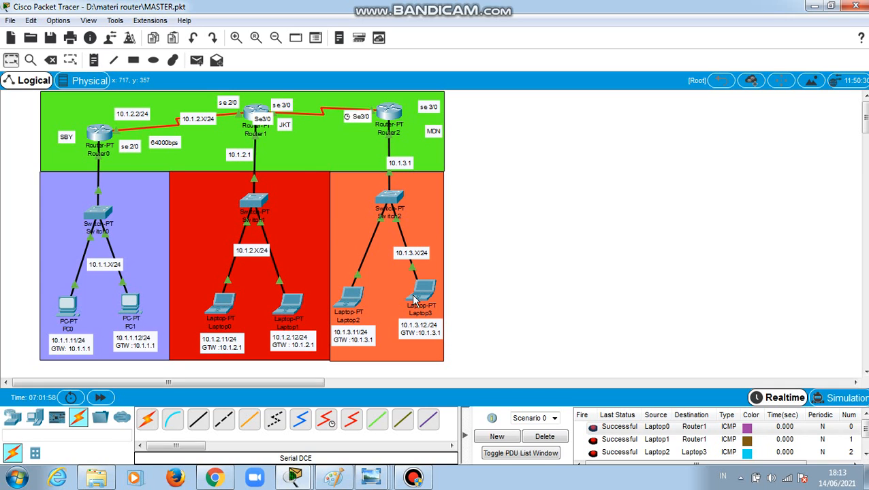
Step: Clear the PDU list of Scenario 0 and send simple PDUs from Laptop2 and Laptop3 to Router2
click(545, 437)
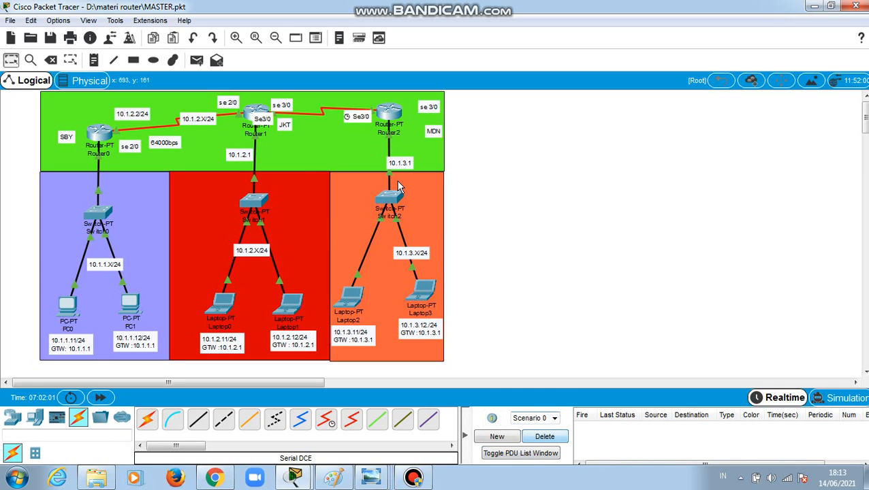
click(201, 61)
click(350, 297)
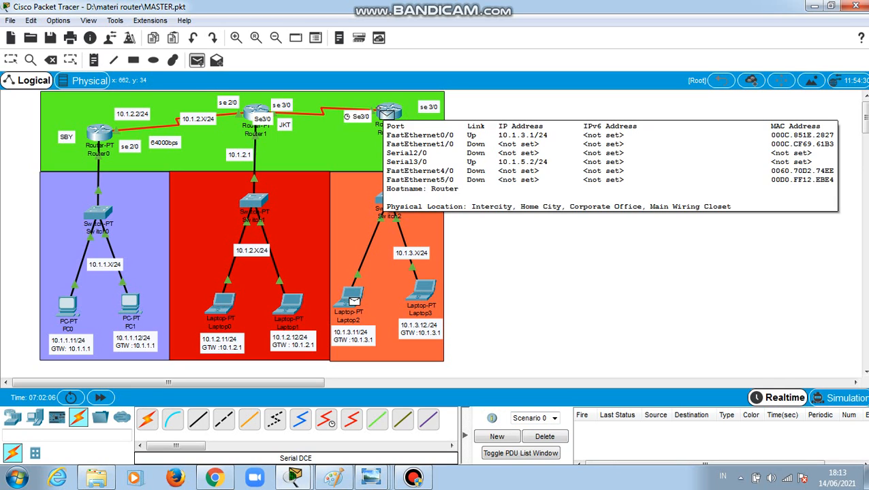
click(387, 114)
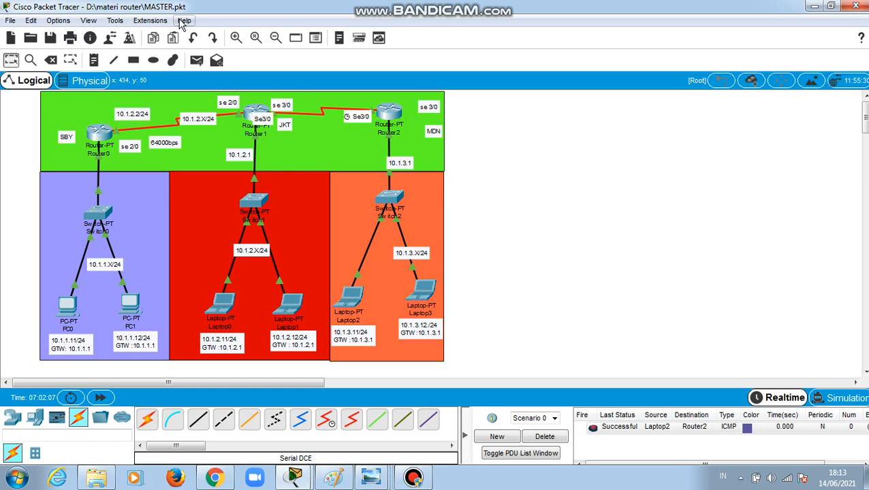
click(198, 65)
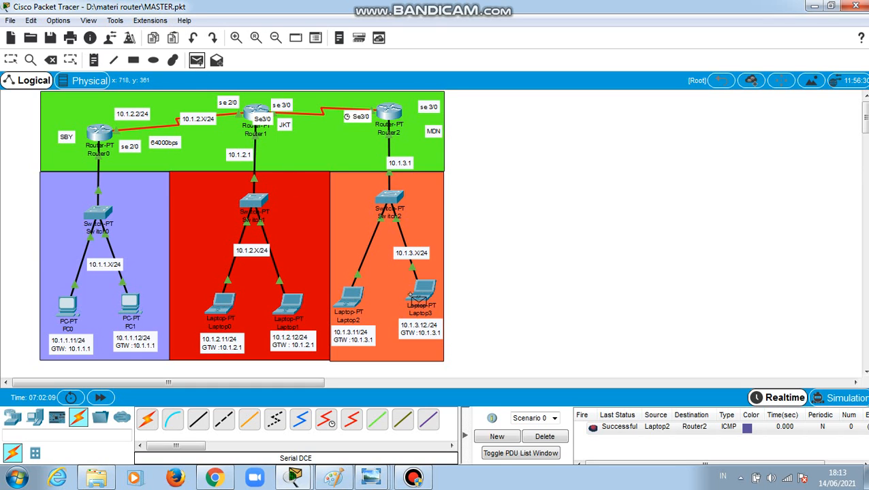
click(422, 292)
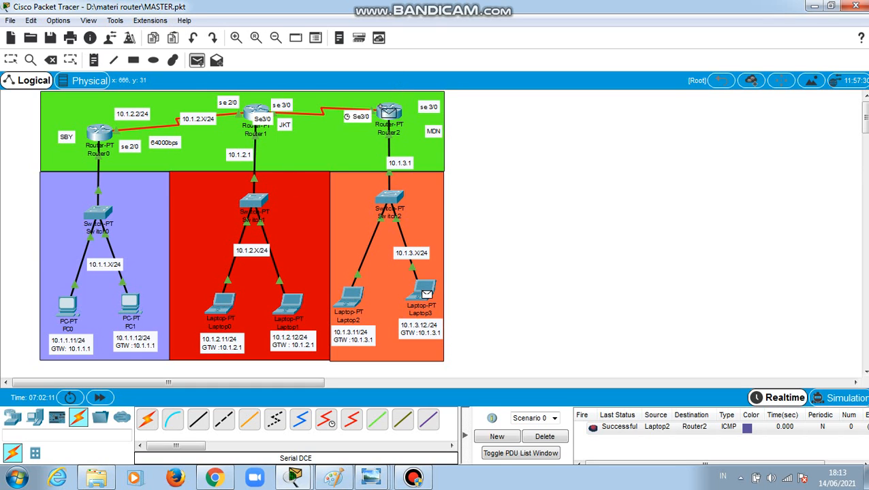
click(385, 117)
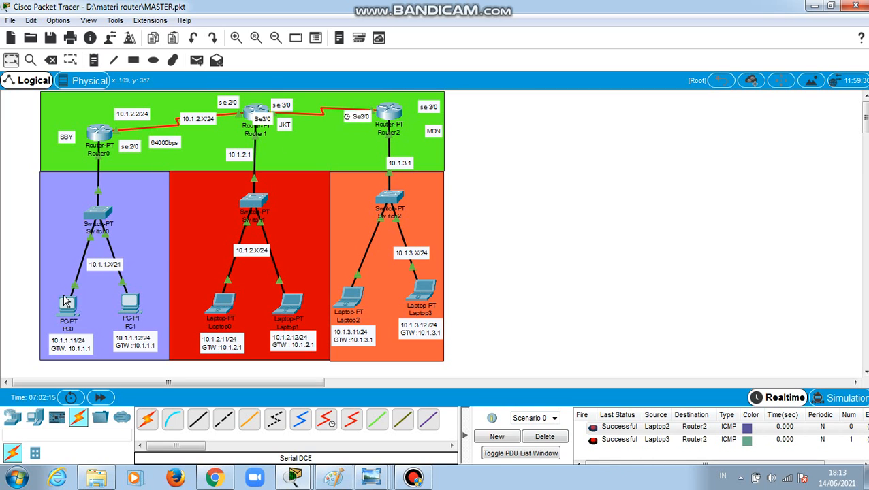
Step: Open PC0's Command Prompt and review the earlier ping output for 10.1.1.11 and 10.1.1.12
mouse_move(68, 305)
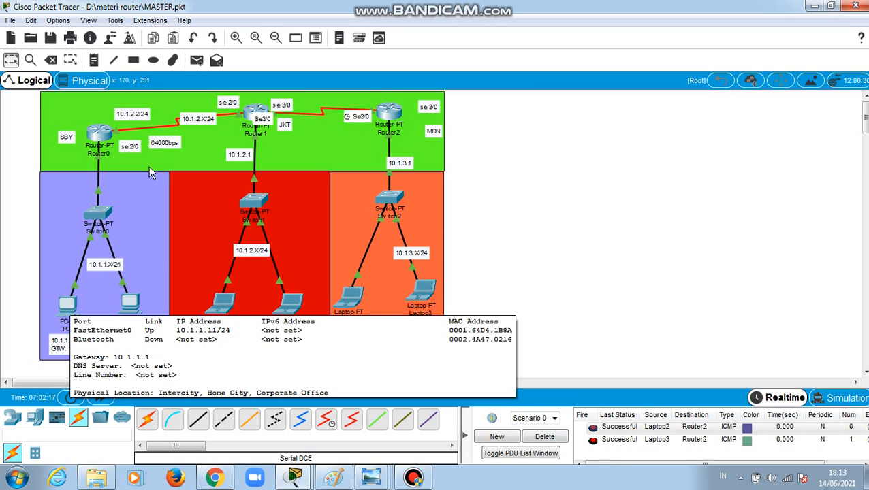
click(61, 314)
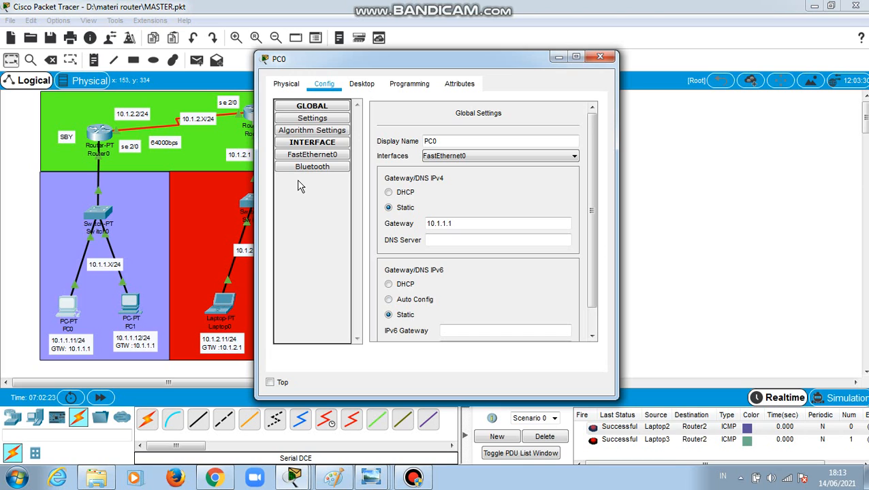
click(360, 89)
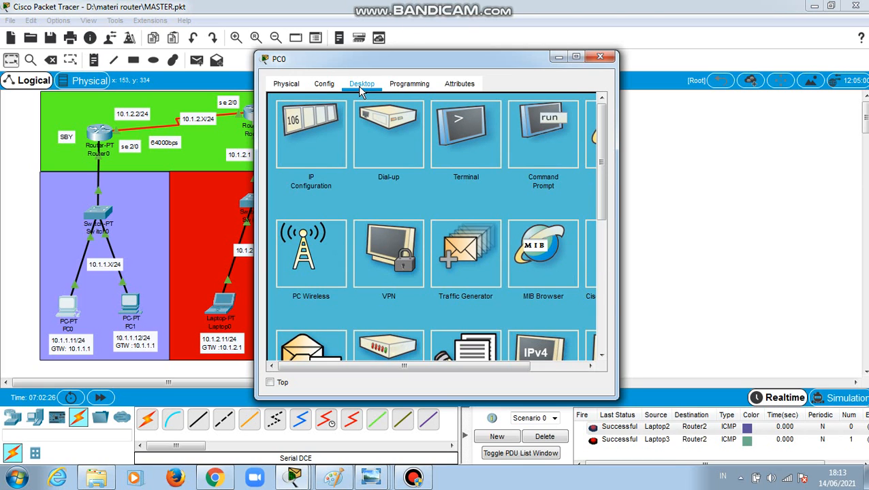
click(547, 126)
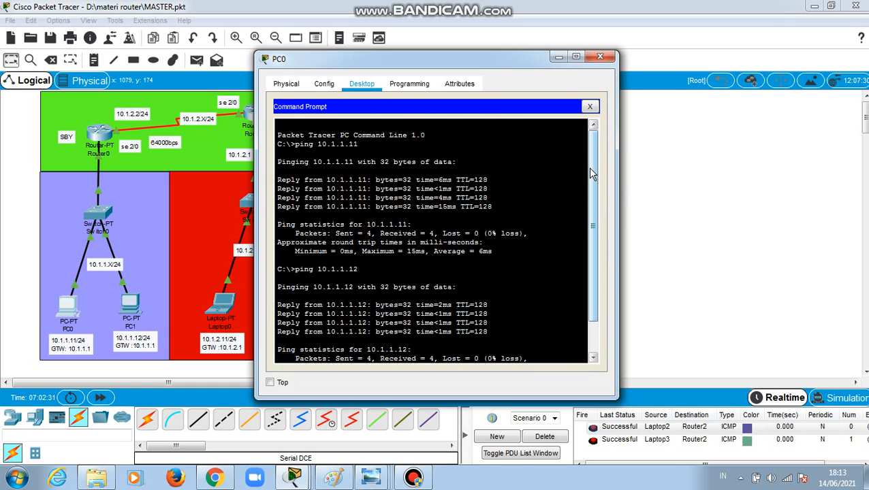
mouse_move(590, 170)
mouse_down()
mouse_move(589, 198)
mouse_move(590, 166)
mouse_up()
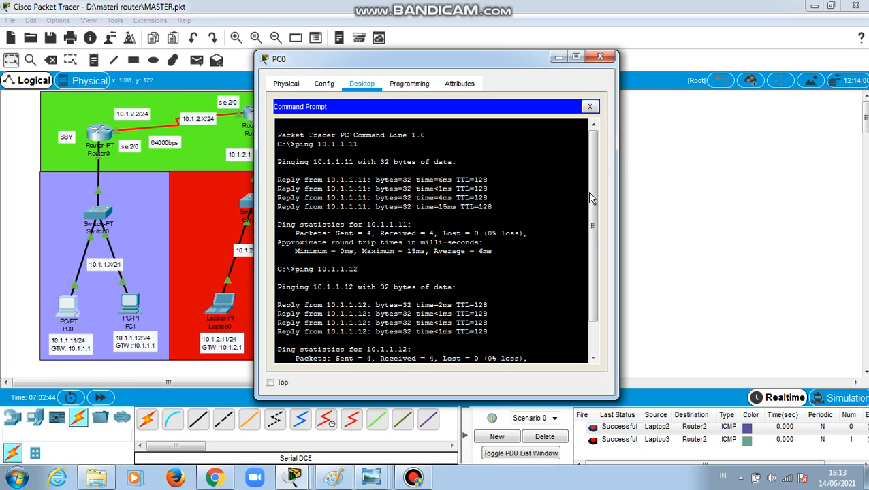
drag(594, 205, 594, 289)
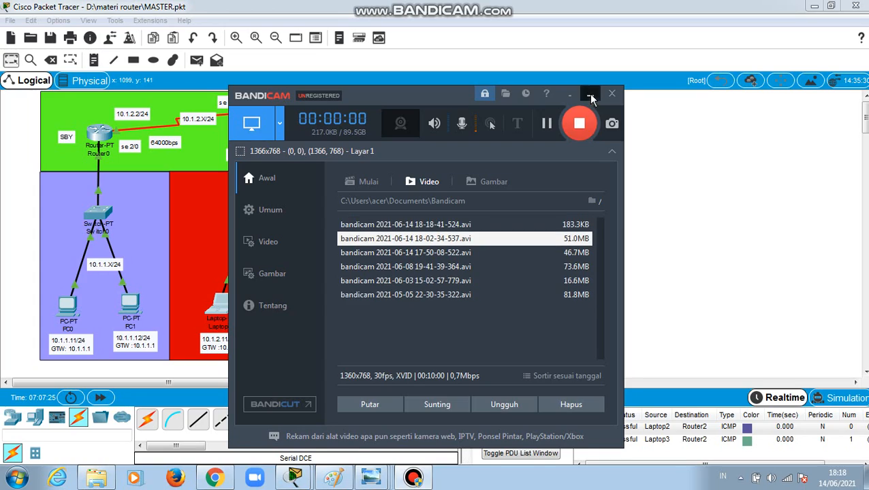
click(588, 92)
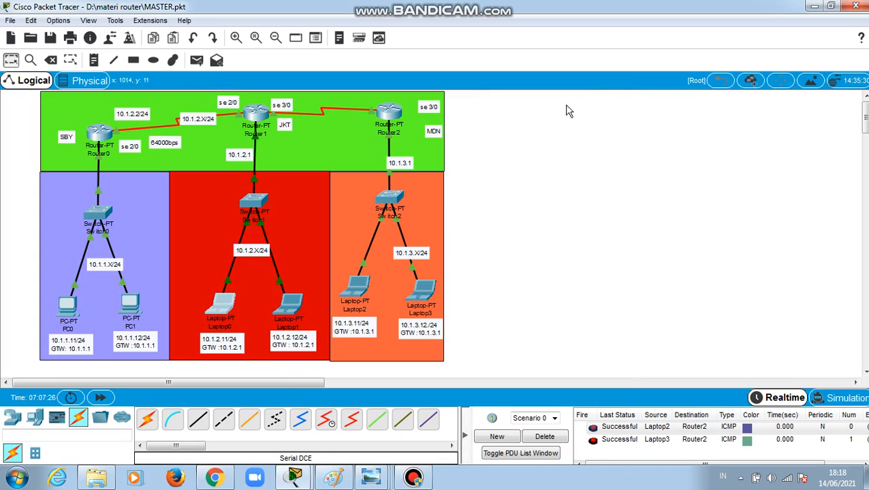
Step: Ping 10.1.2.11 from Laptop0's Command Prompt and close the laptop's window
click(225, 306)
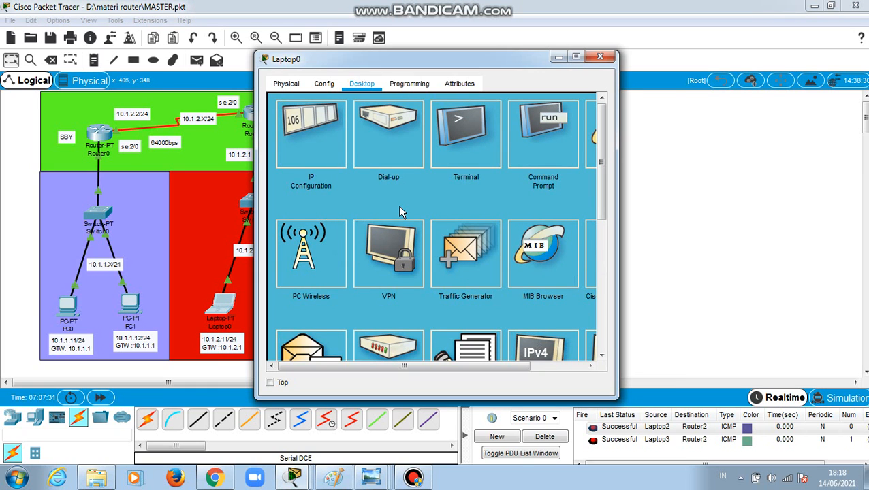
click(545, 165)
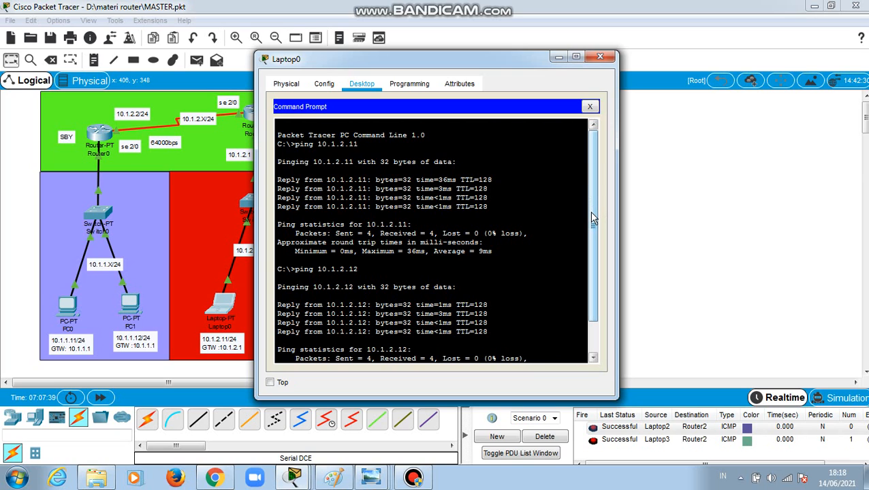
scroll(589, 212, down, 2)
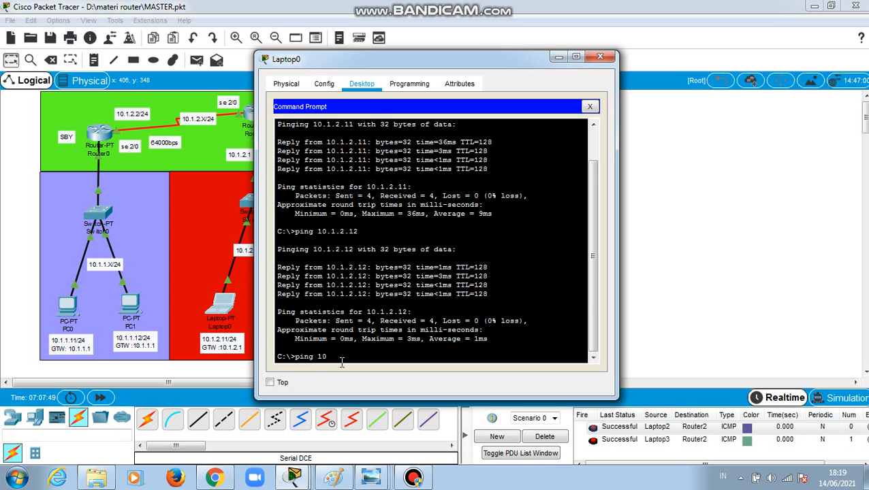
text(11)
key(Return)
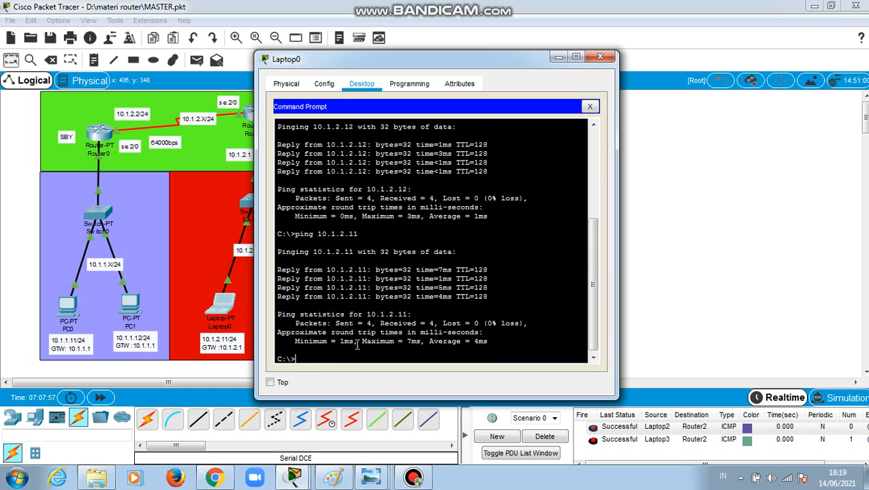
drag(488, 64, 628, 68)
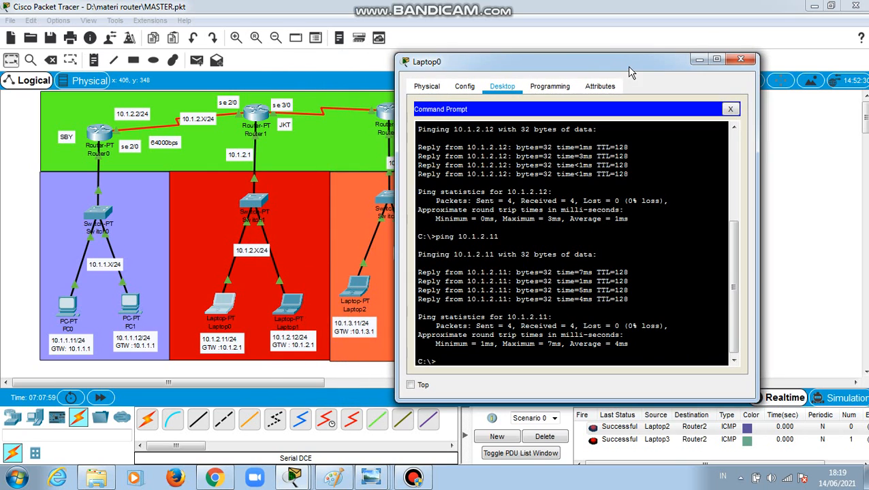
click(740, 59)
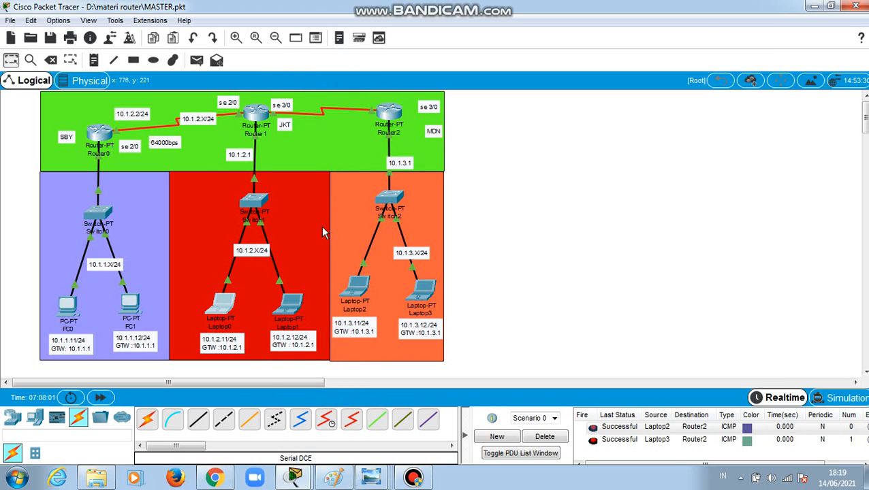
Step: Ping 10.1.2.12 from Laptop1's Command Prompt and close the laptop's window
click(289, 306)
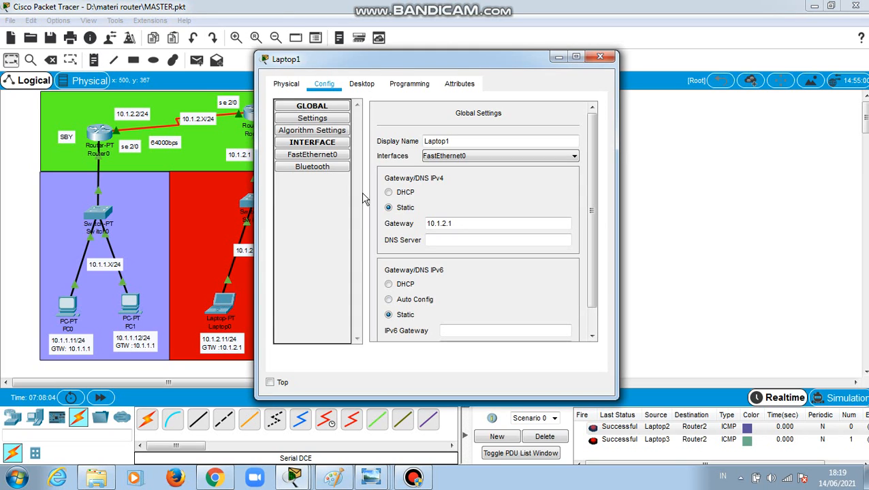
click(363, 84)
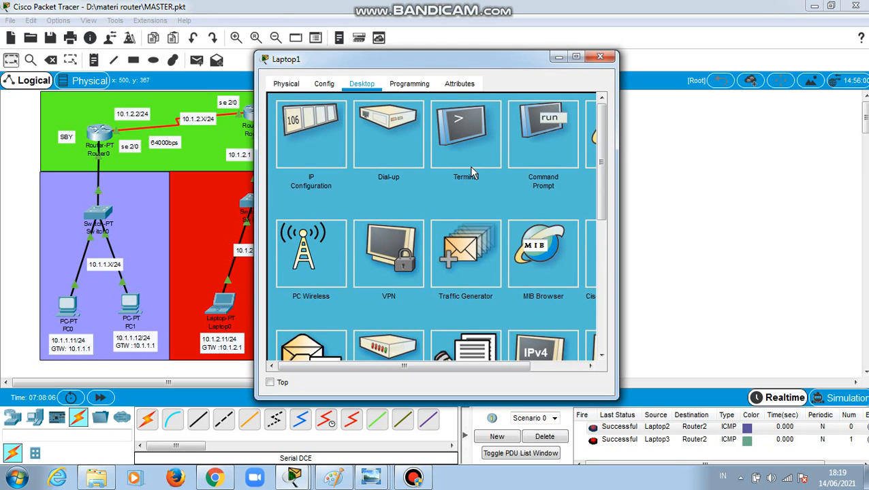
click(564, 148)
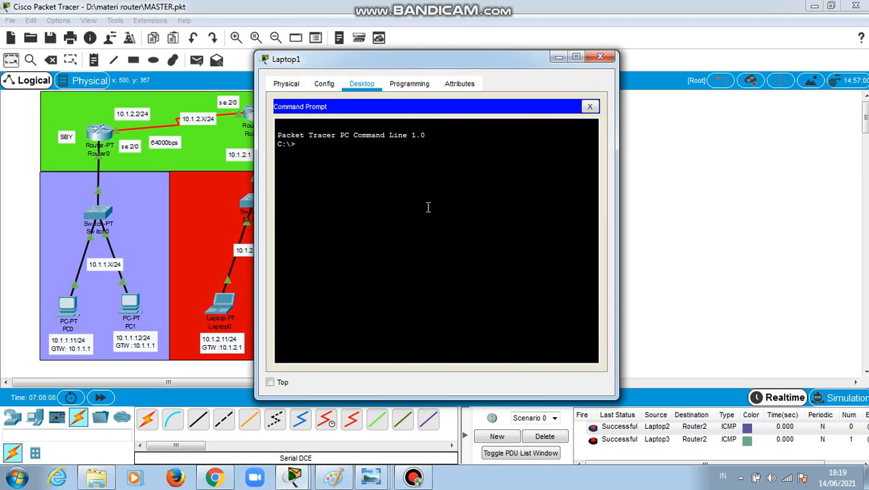
text(ping)
drag(470, 63, 619, 78)
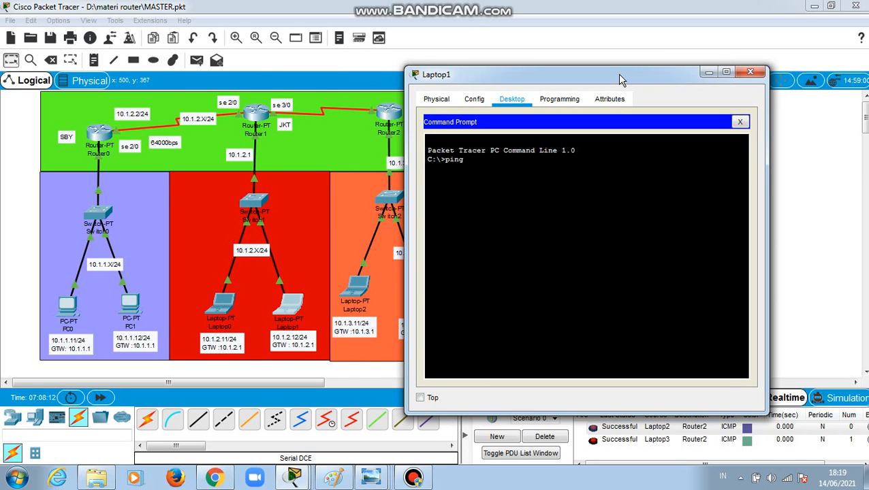
text(10.1.2.12)
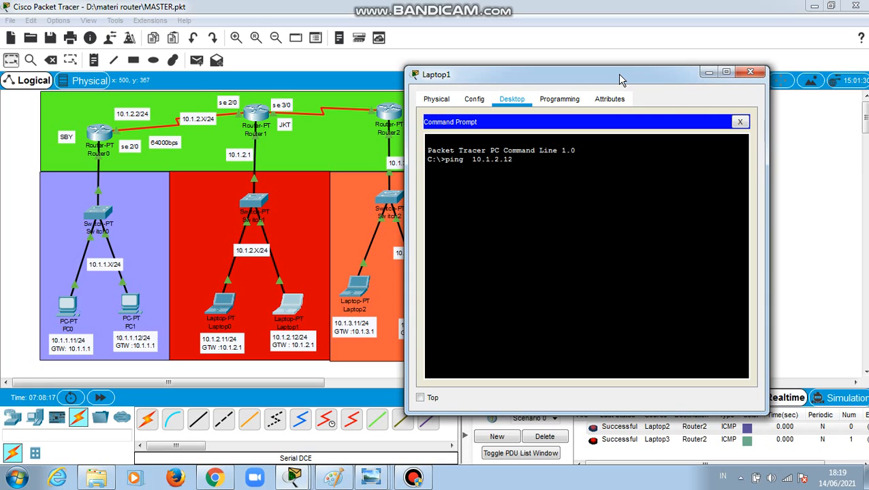
key(Return)
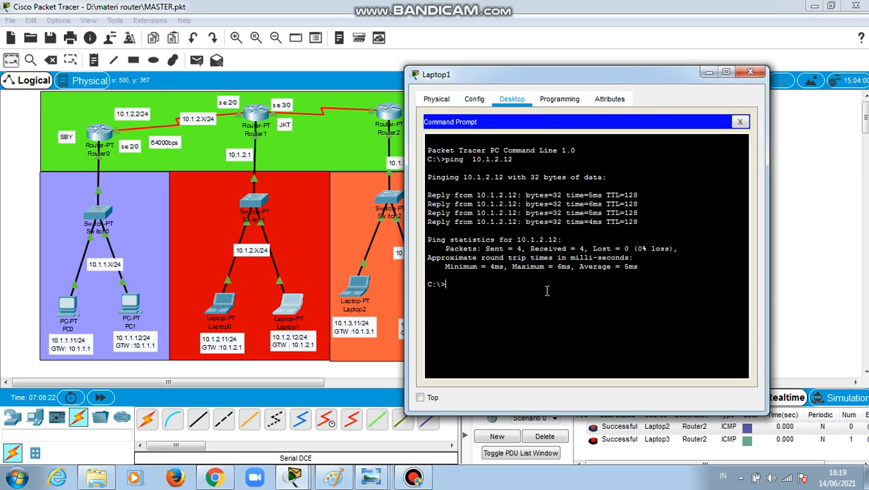
click(750, 71)
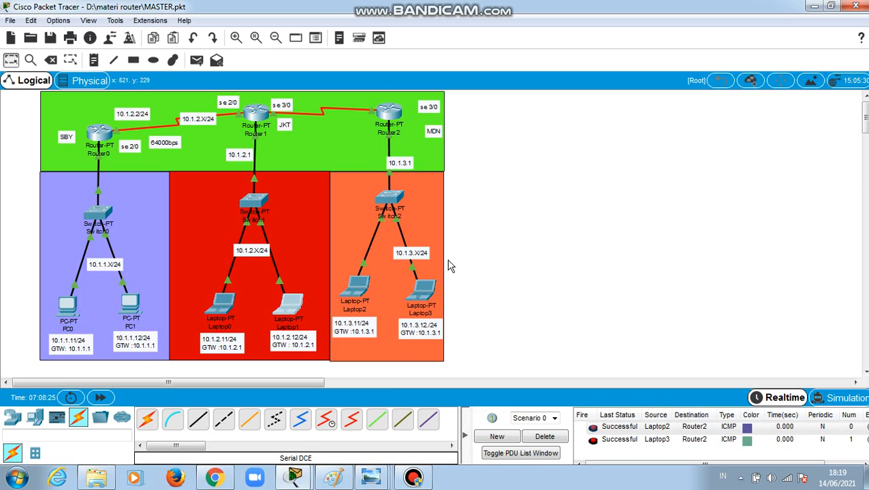
Step: Ping the gateway 10.1.3.1 from Laptop2's Command Prompt and close the laptop's window
click(355, 294)
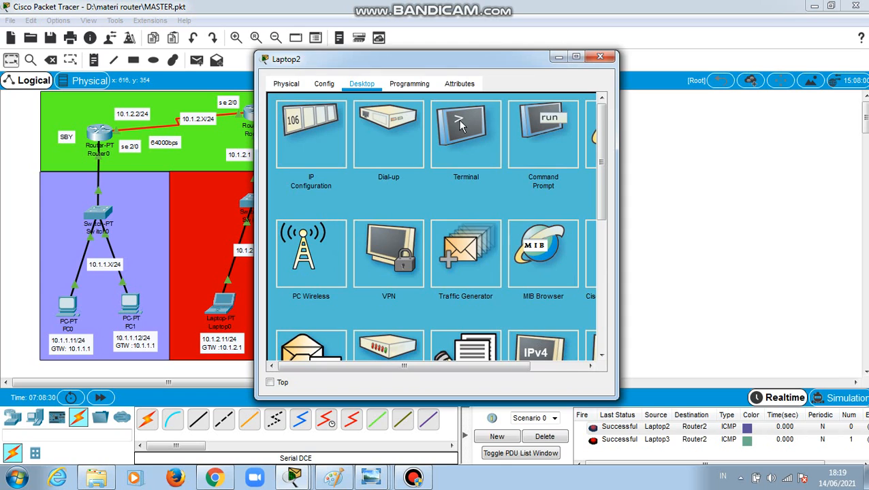
click(549, 136)
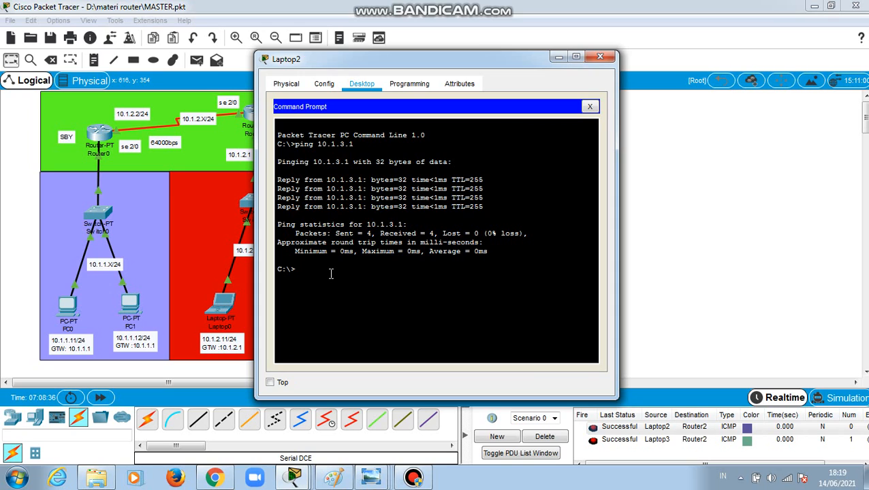
text(ping 1)
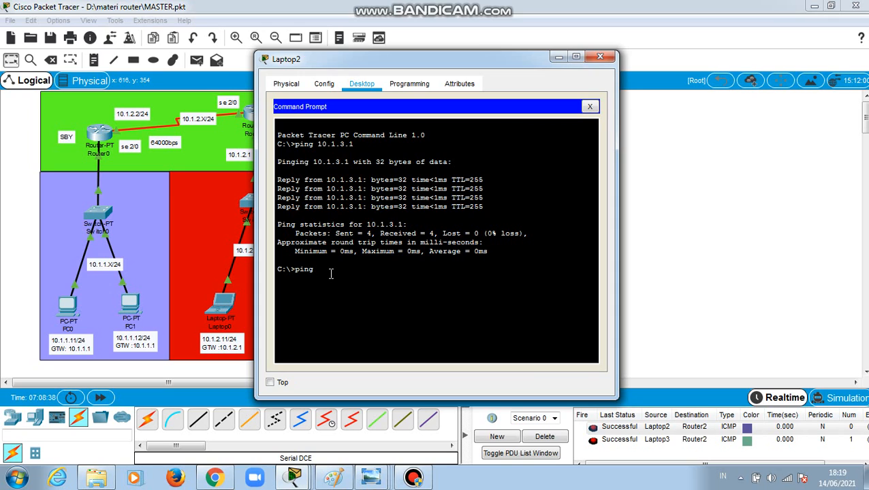
text(0.1.3.1.2.1)
key(Return)
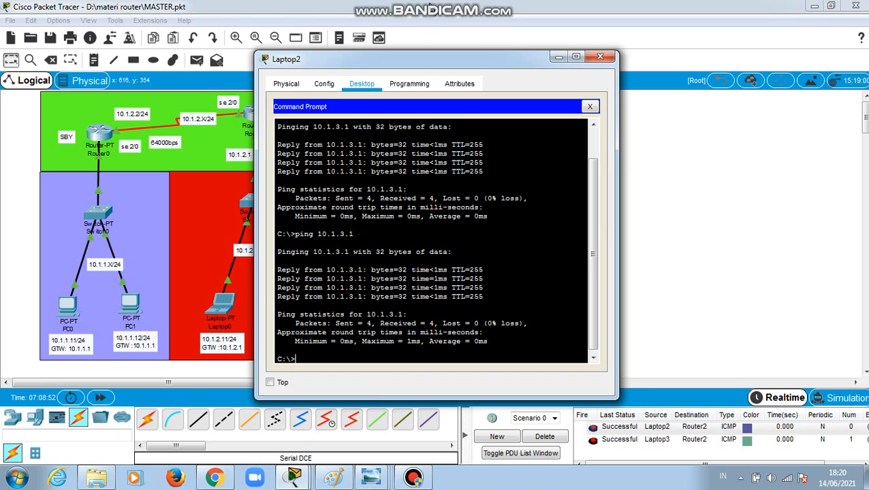
text(ping)
drag(512, 68, 744, 34)
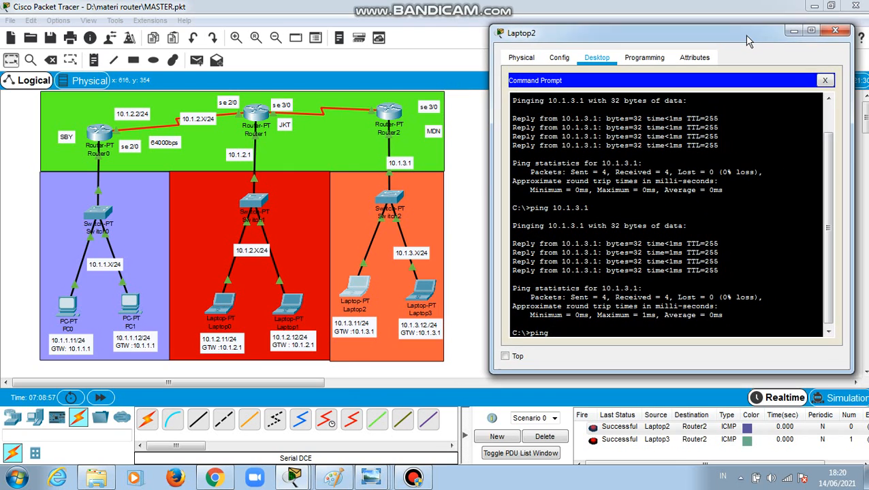
click(839, 30)
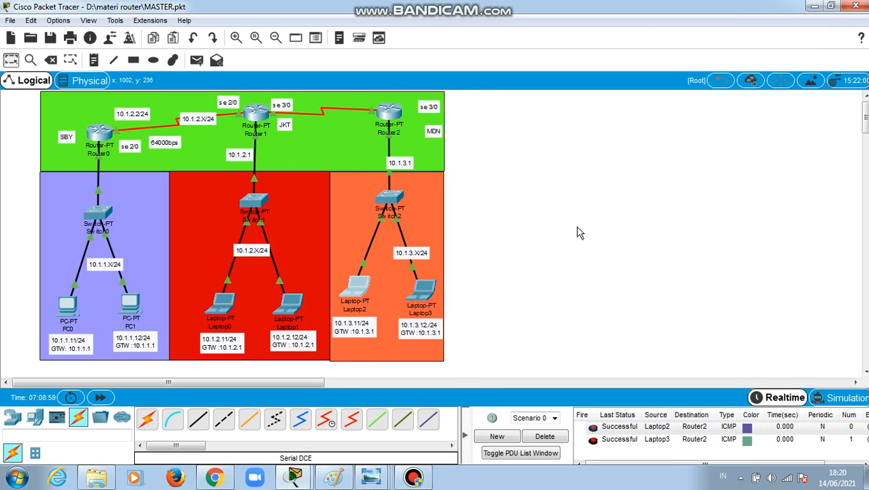
Step: Ping 10.1.3.12 from Laptop3's Command Prompt and close the laptop's window
click(421, 298)
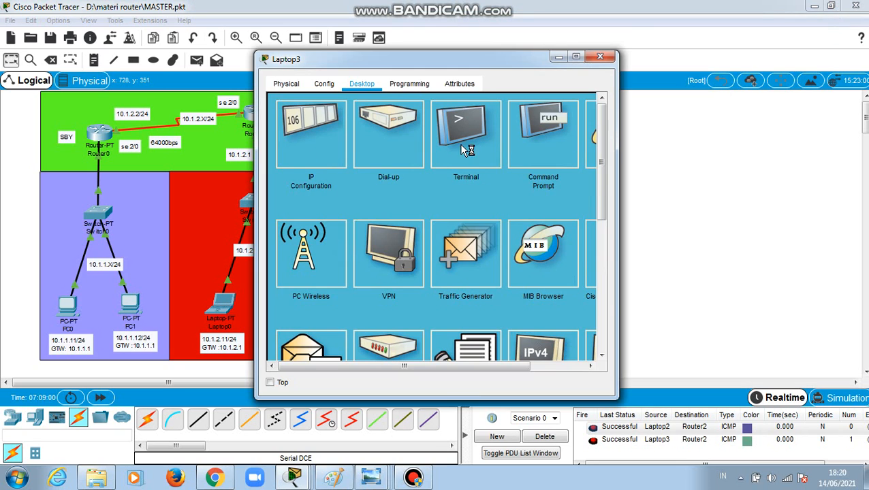
click(561, 157)
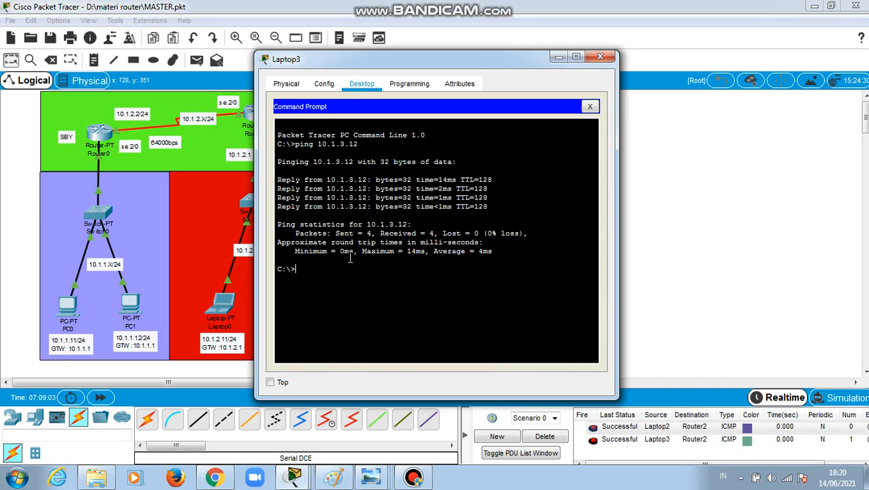
text(ping 10.1.3)
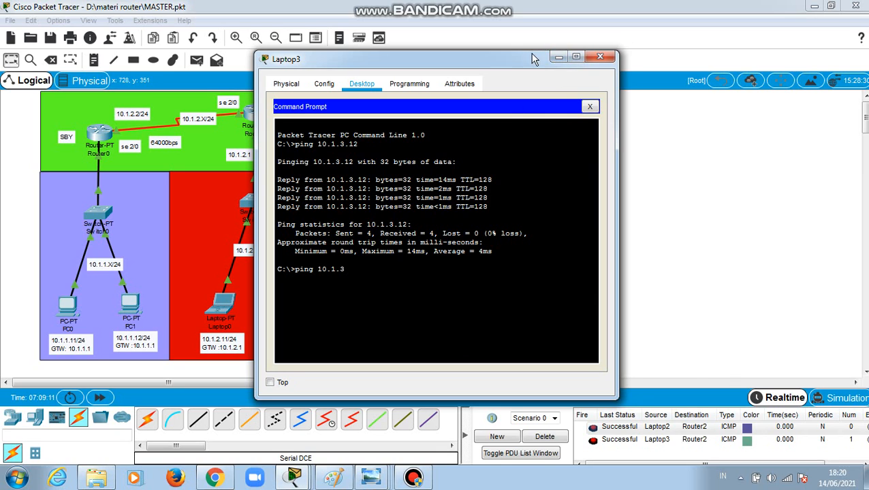
drag(533, 59, 763, 39)
text(.)
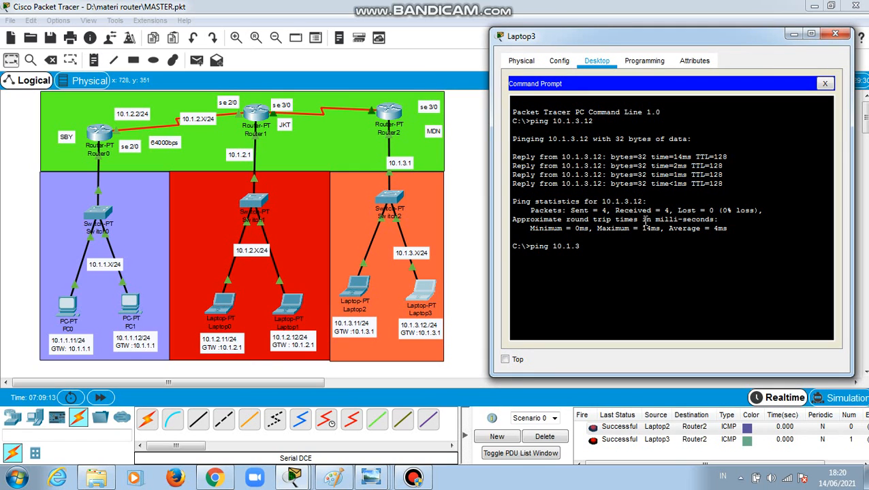
text(12)
key(Return)
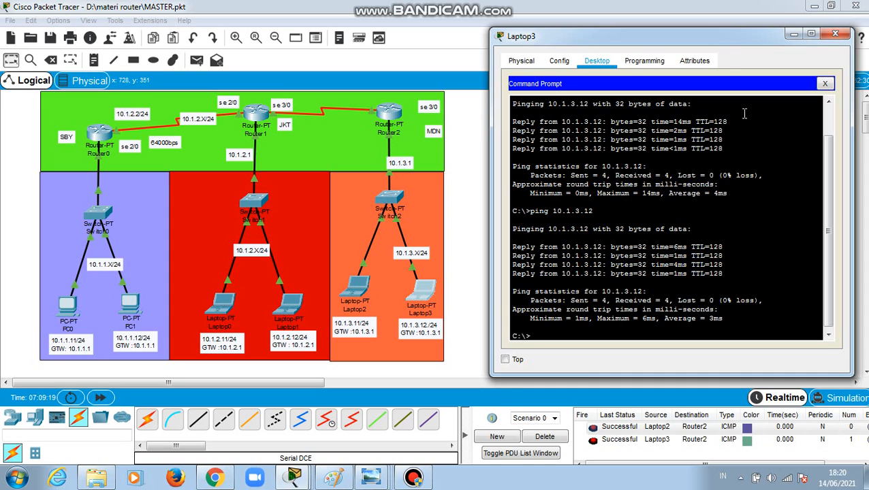
click(835, 34)
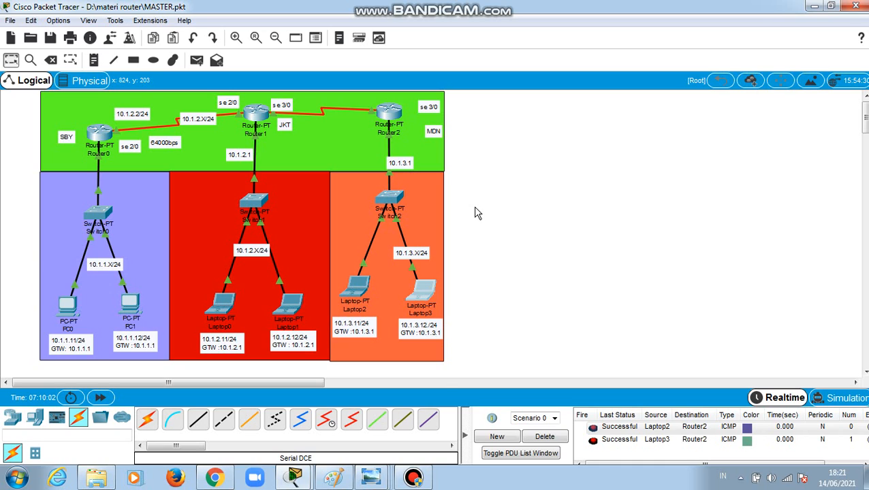
click(413, 477)
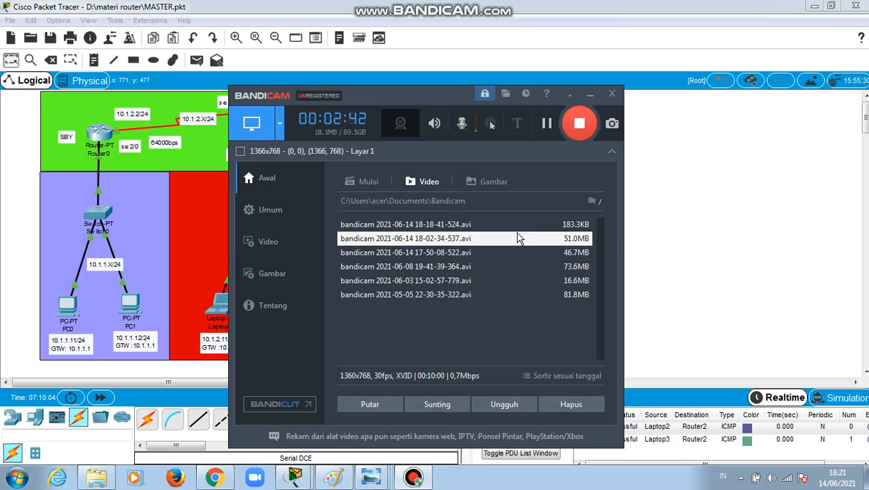